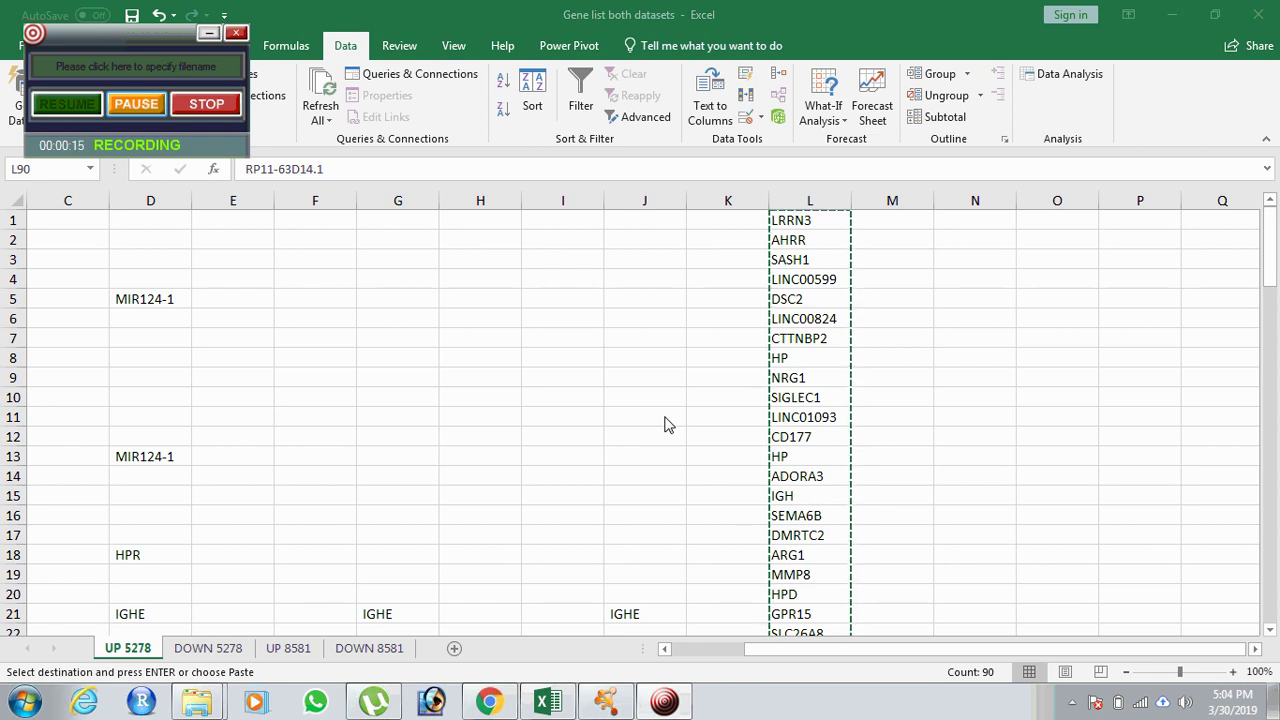
- Select the gene list L1:L90, LRRN3 through RP11-63D14.1, in column L of UP 5278
click(810, 228)
key(ctrl+shift+Right)
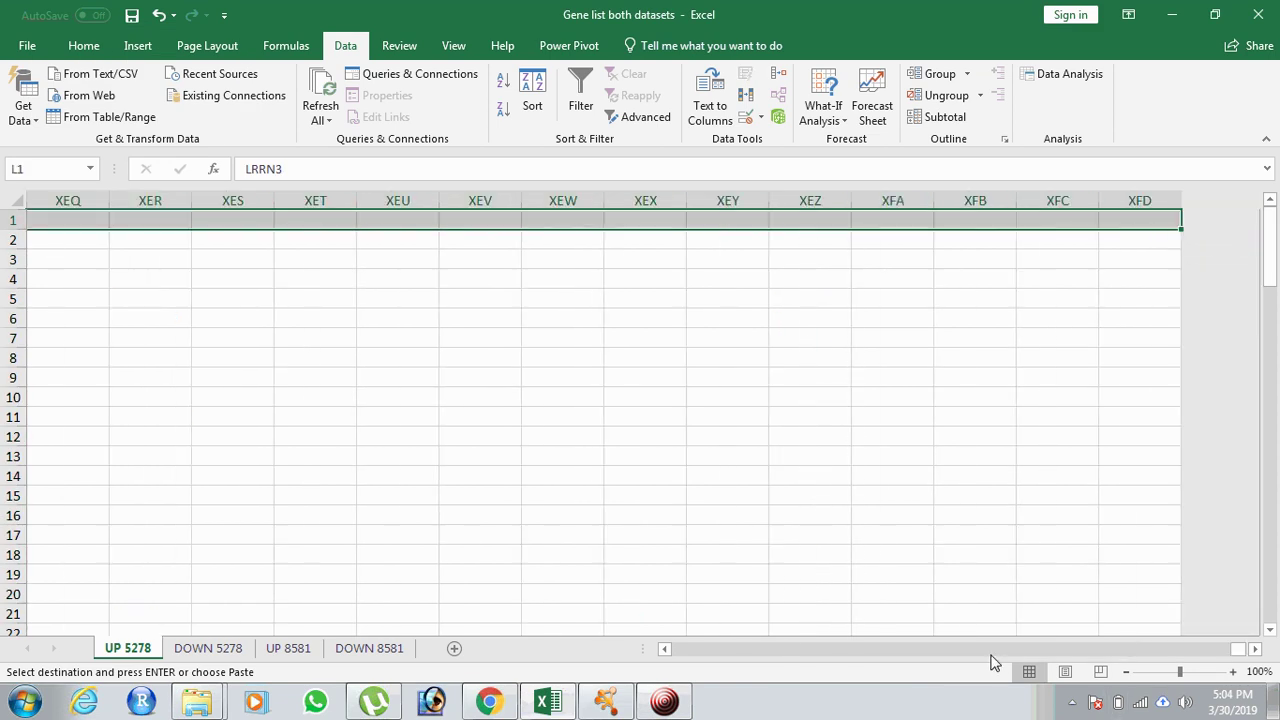
drag(1238, 649, 688, 645)
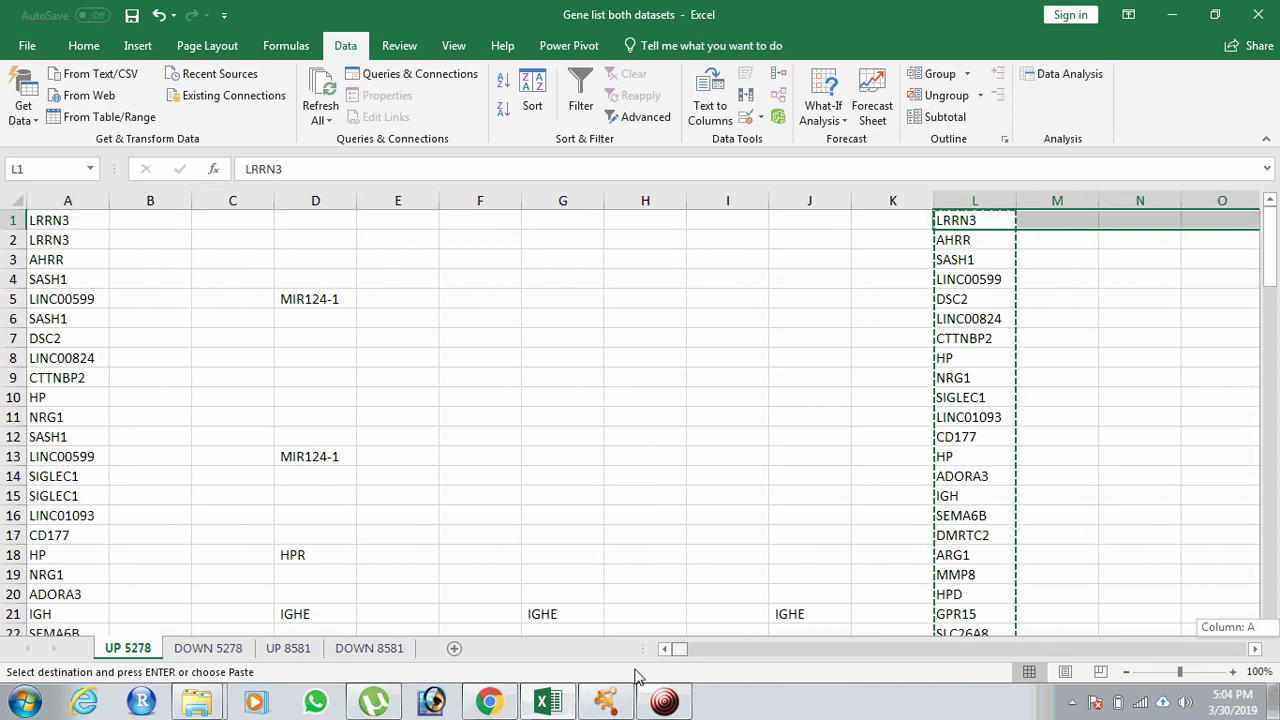
click(975, 243)
click(972, 224)
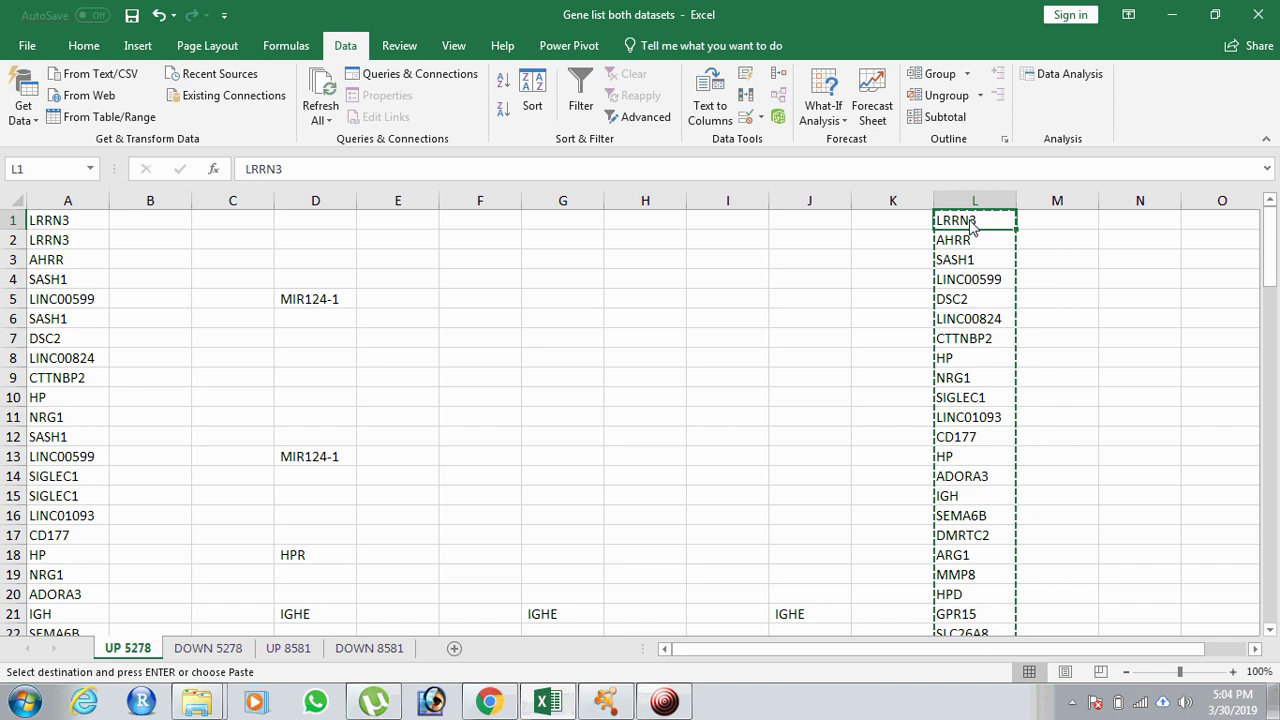
key(ctrl+shift+Right)
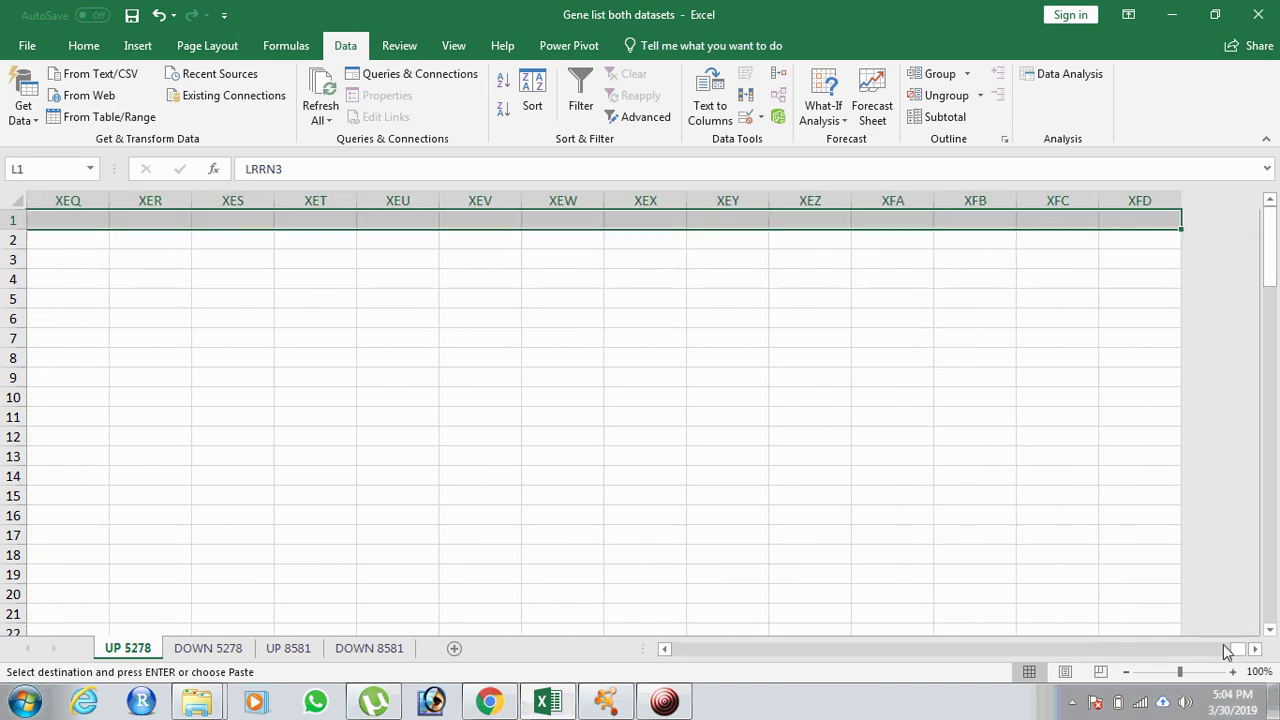
drag(1229, 651, 603, 646)
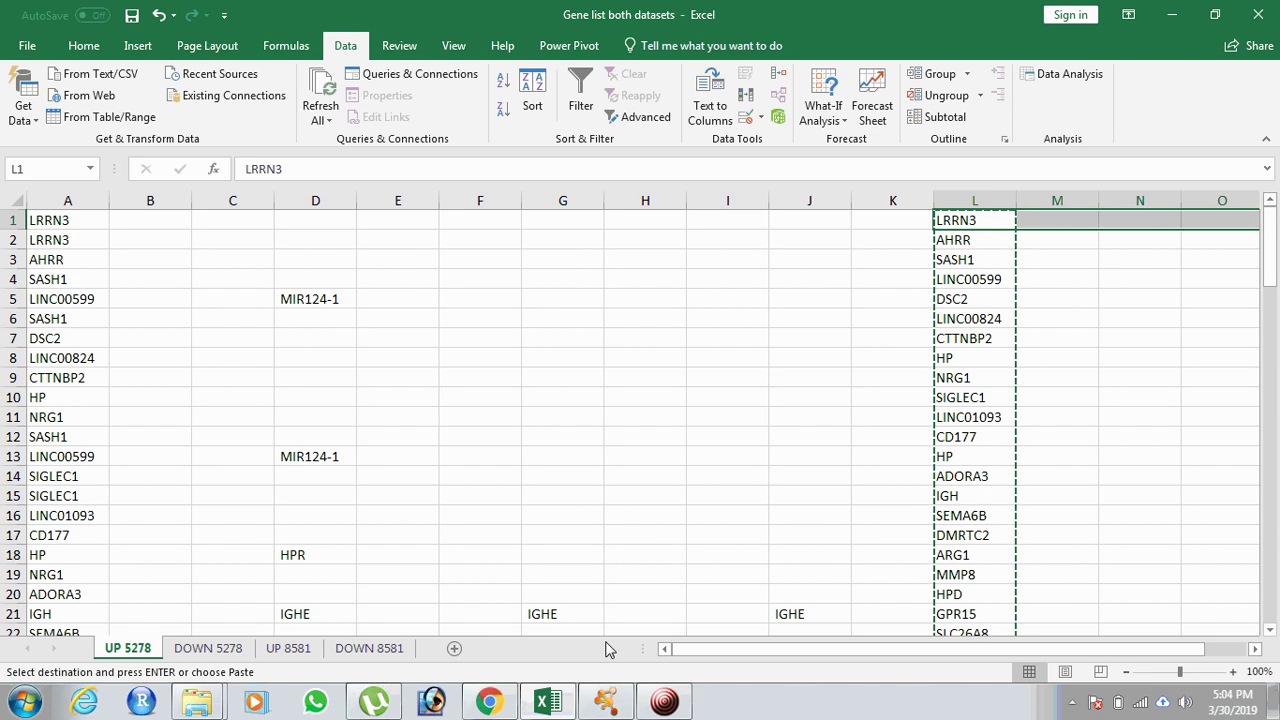
click(840, 371)
click(962, 224)
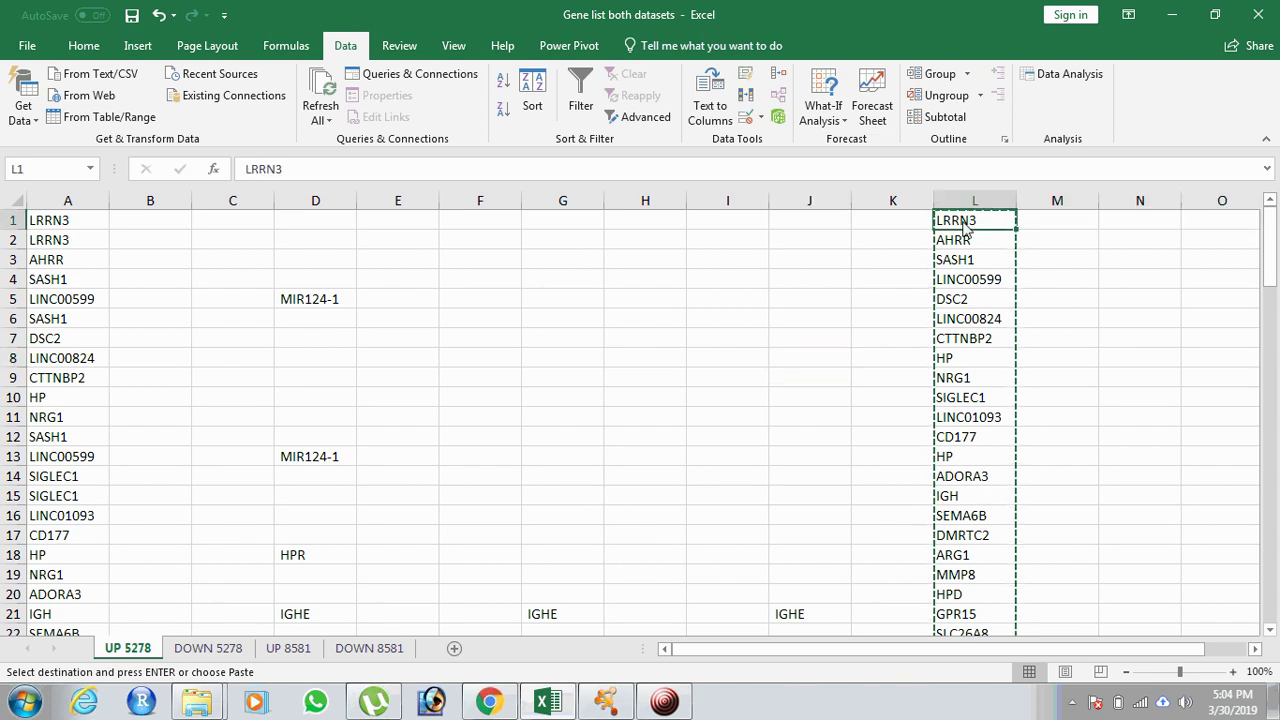
key(ctrl+shift+Down)
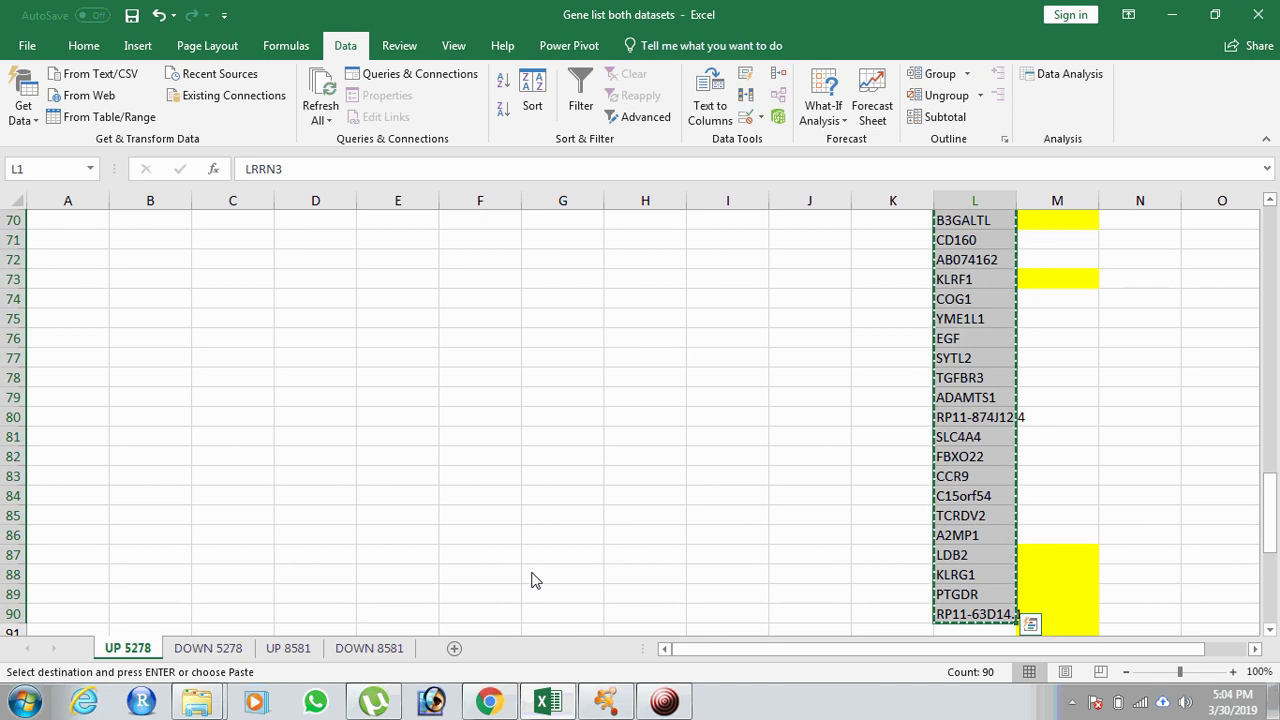
- Paste the copied gene names into STRING's List Of Names box, removing the trailing empty line
click(489, 701)
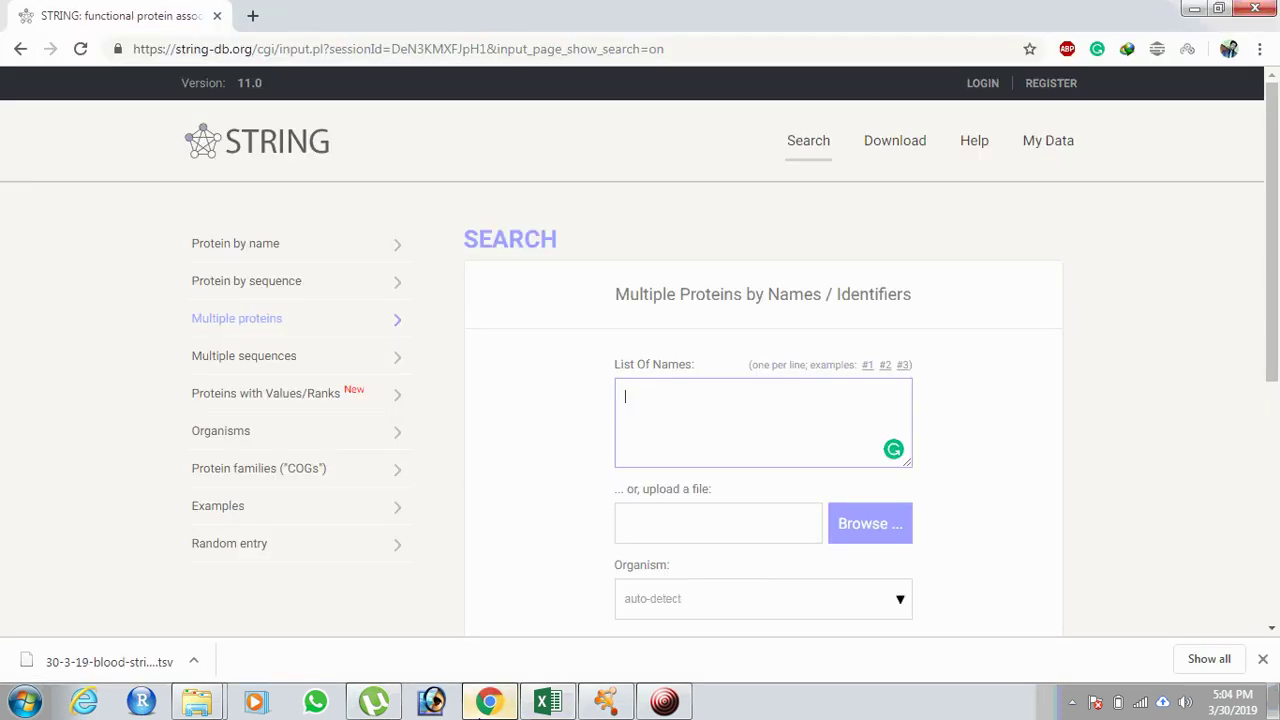
click(702, 458)
key(ctrl+v)
key(BackSpace)
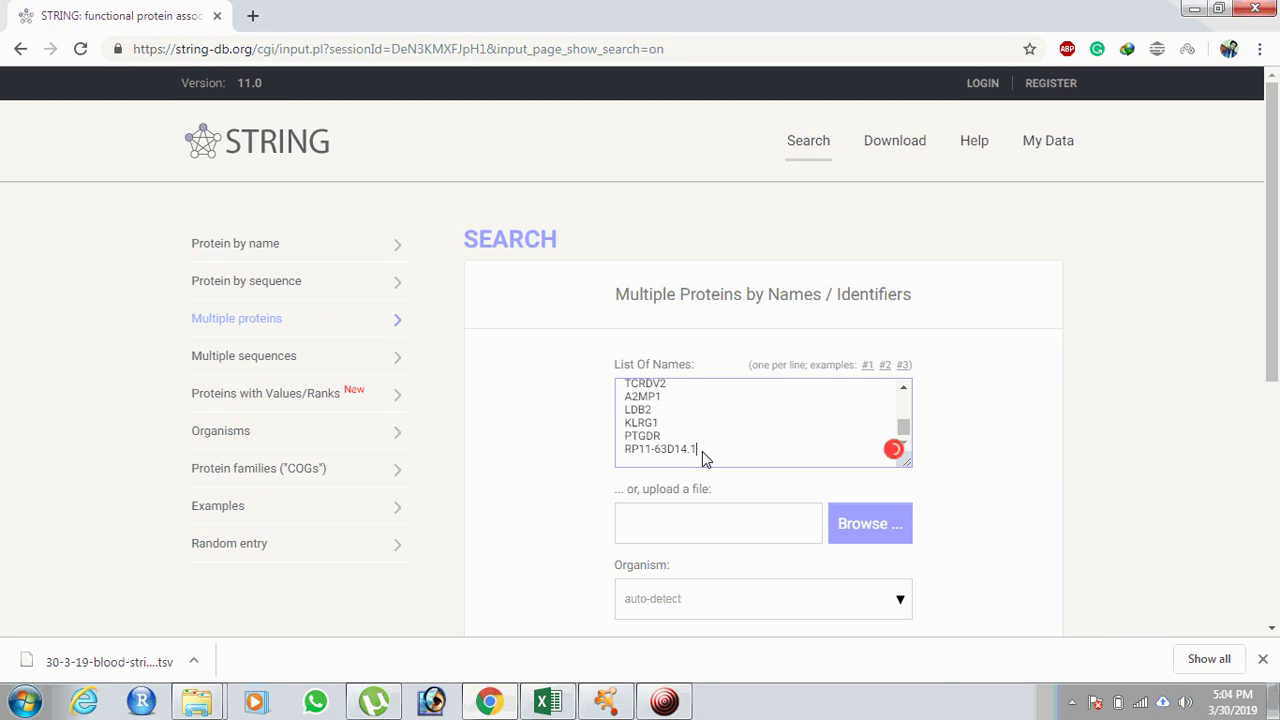
drag(903, 421, 897, 474)
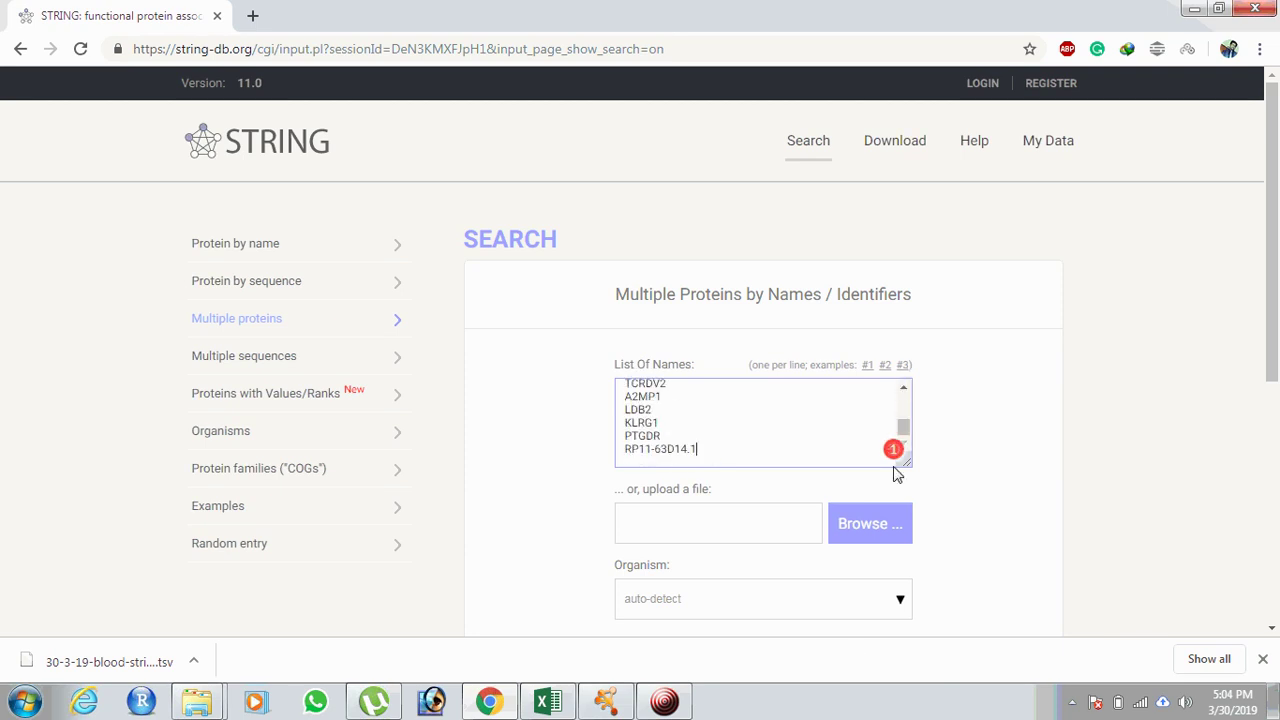
- Set the organism to Homo sapiens and run the multiple-protein search
click(900, 612)
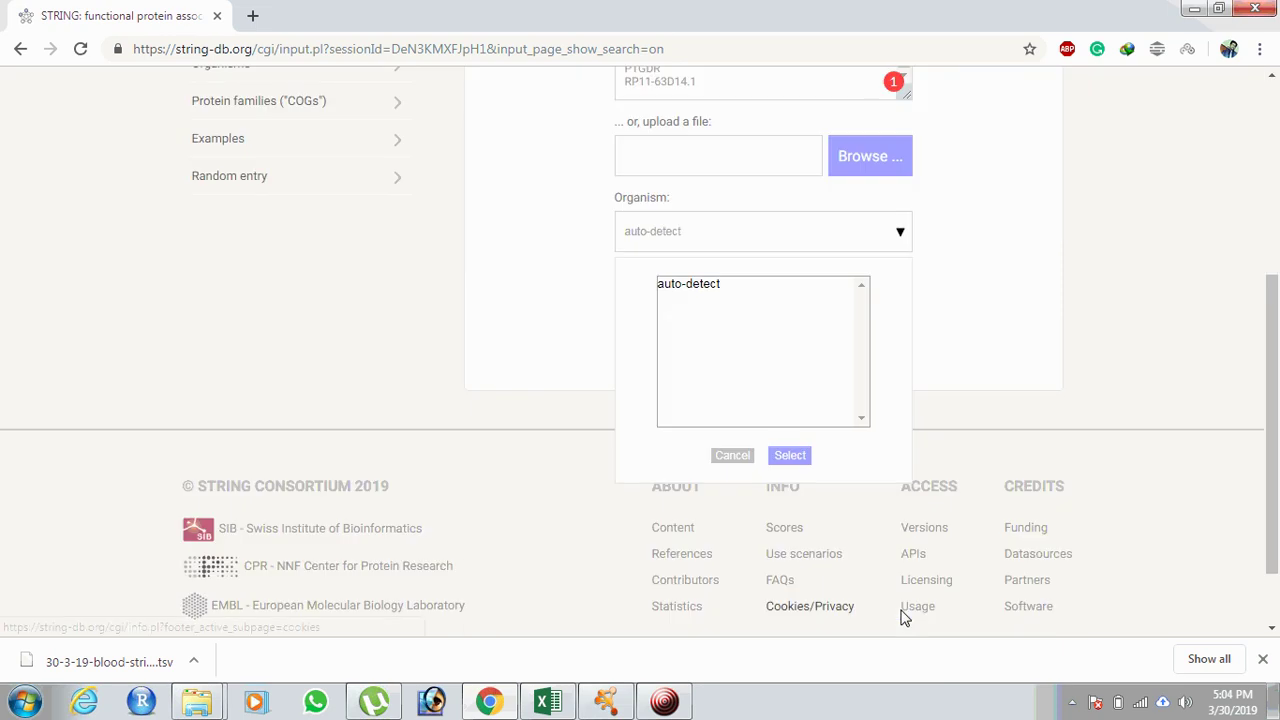
double_click(675, 300)
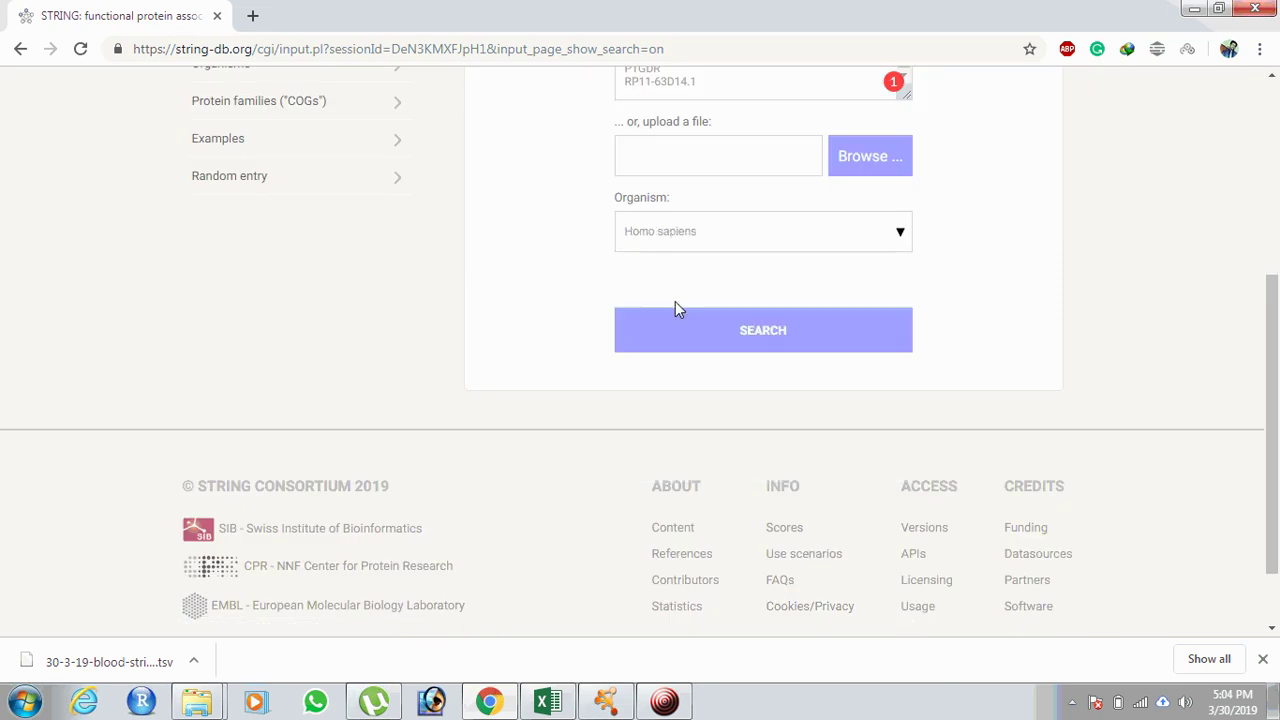
click(712, 328)
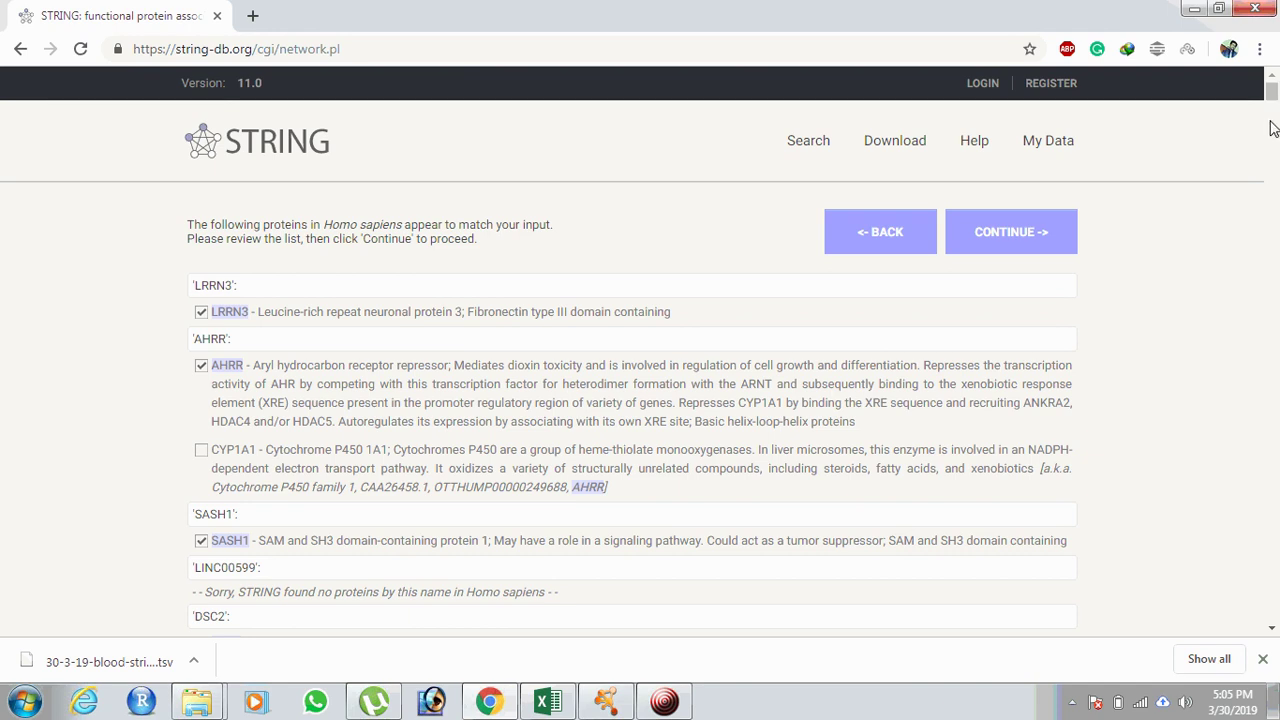
- Accept the matched proteins and continue to the Homo sapiens network
click(1007, 222)
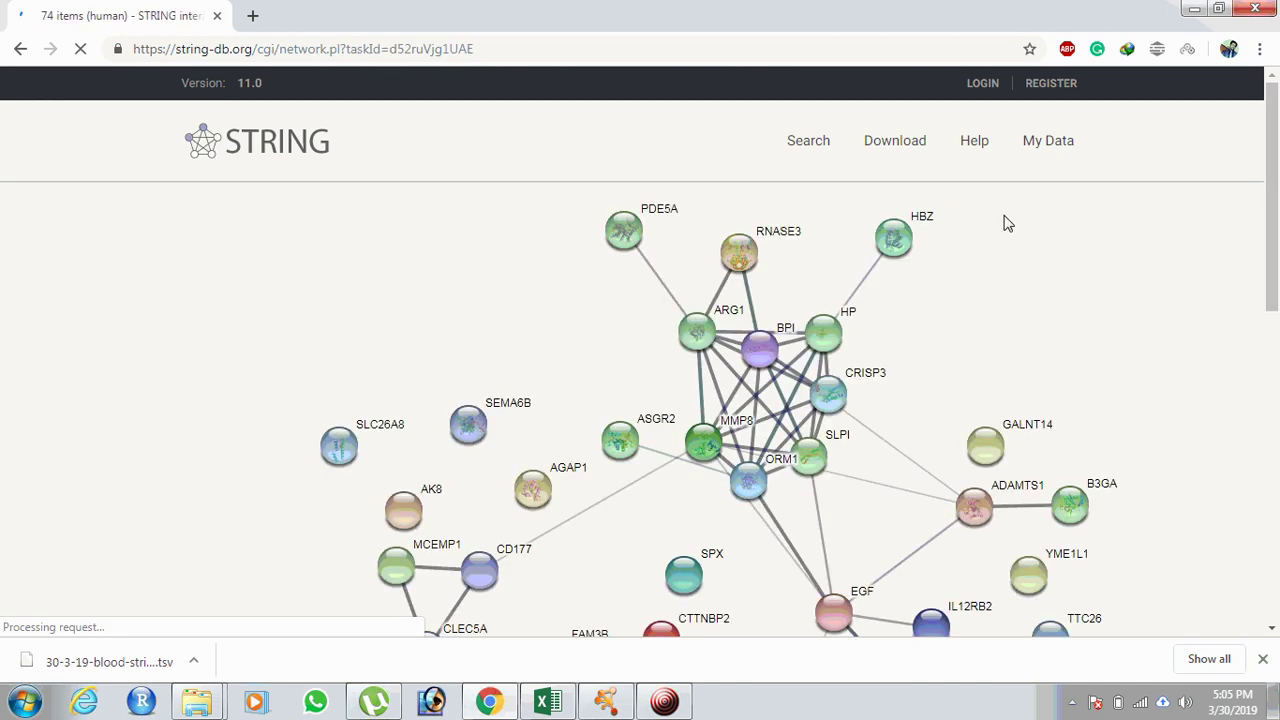
- Show the Analysis view with 74 nodes, 79 edges and GO enrichments led by defense response
drag(1272, 121, 1272, 396)
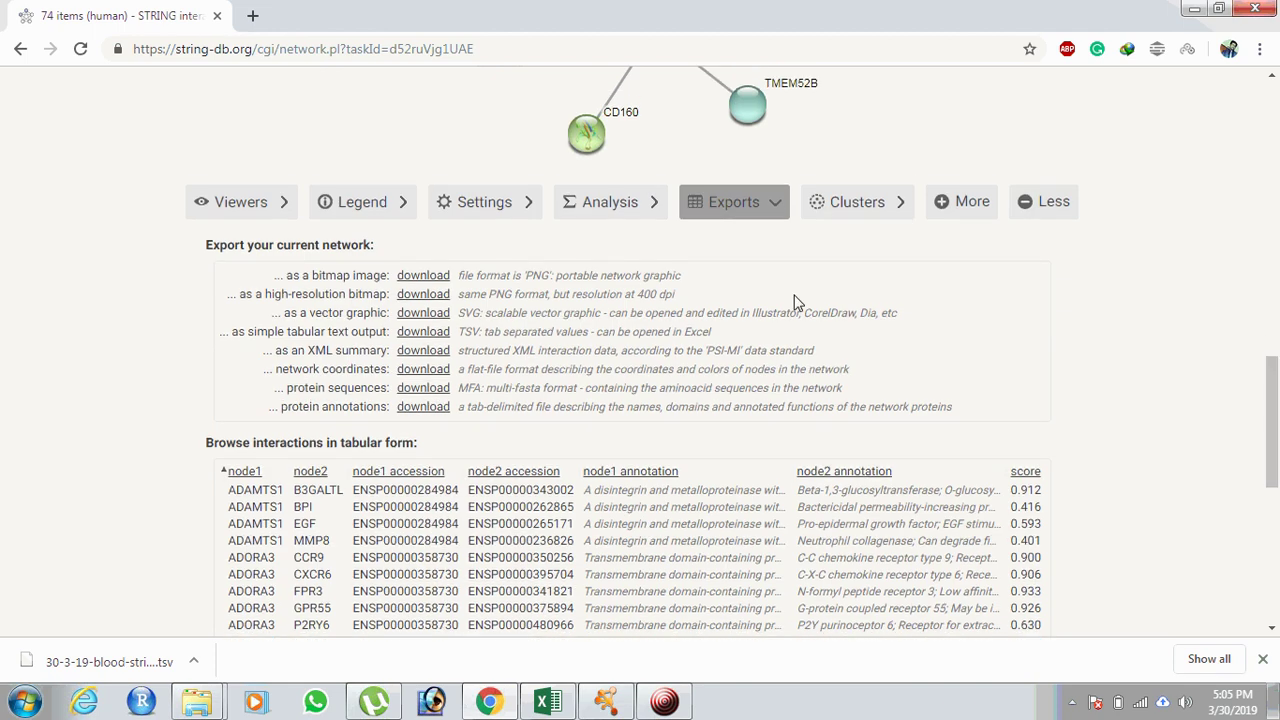
click(606, 198)
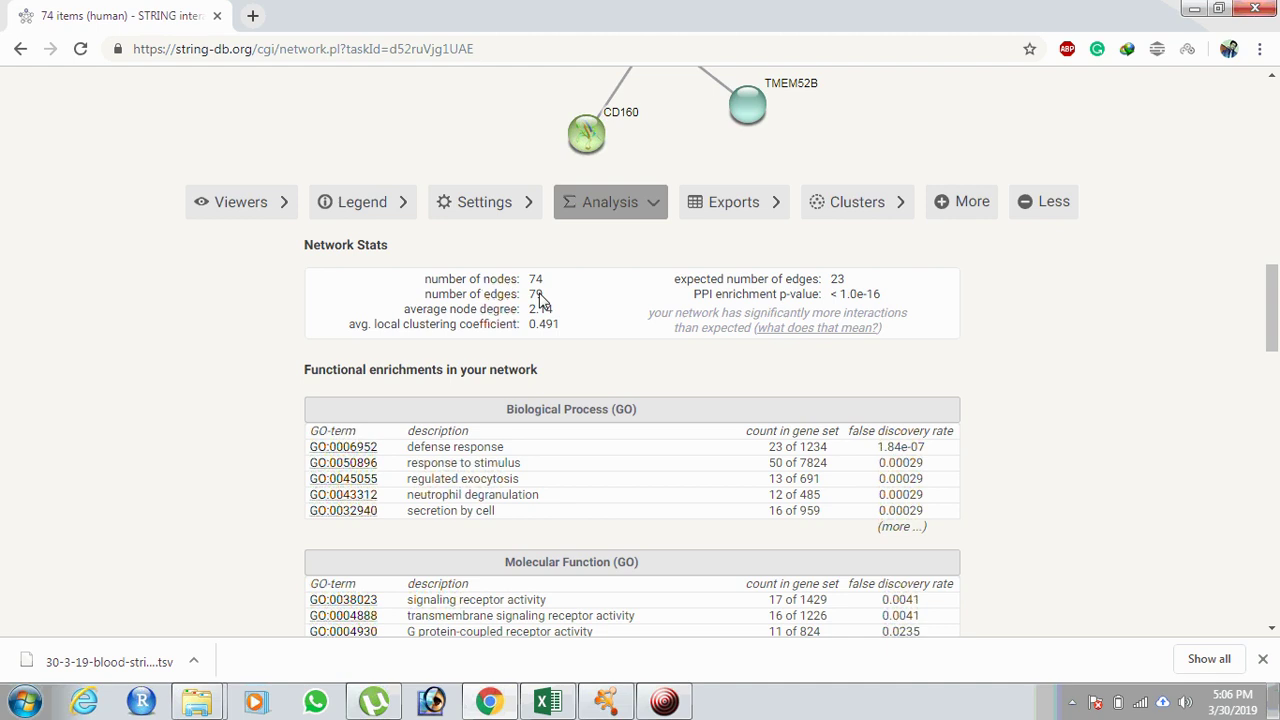
drag(1274, 310, 1276, 170)
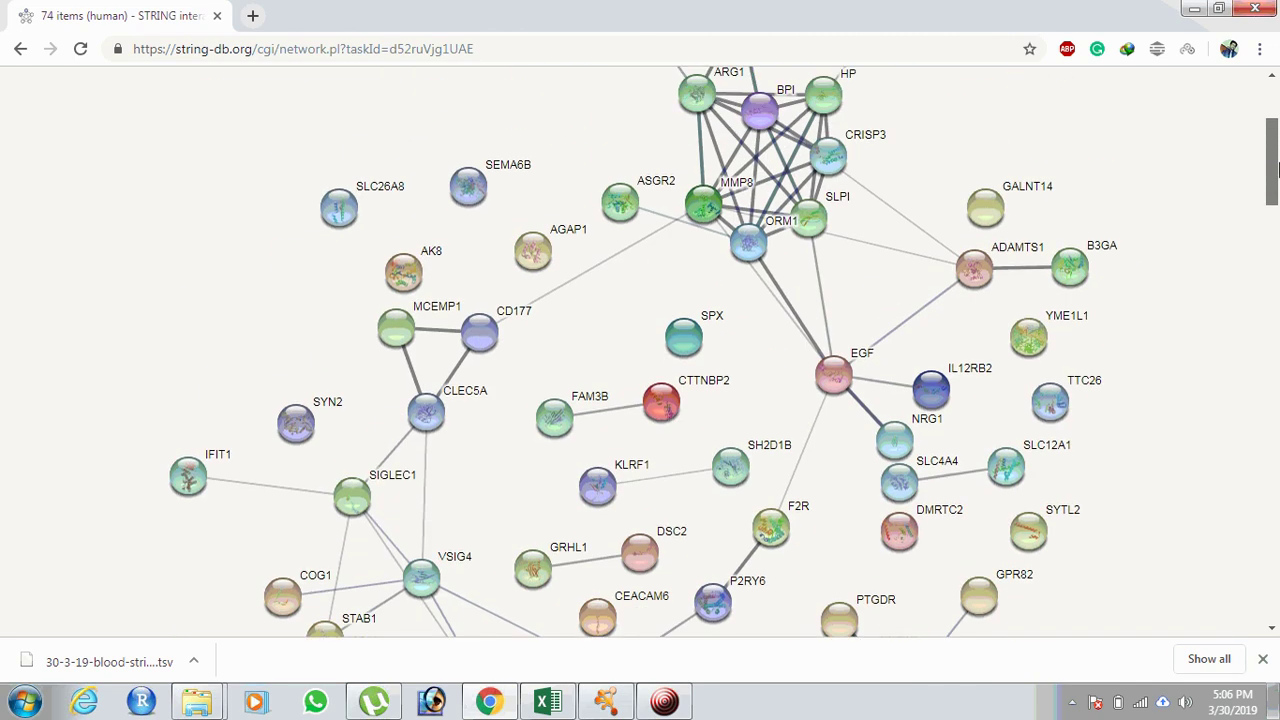
drag(1276, 170, 1275, 266)
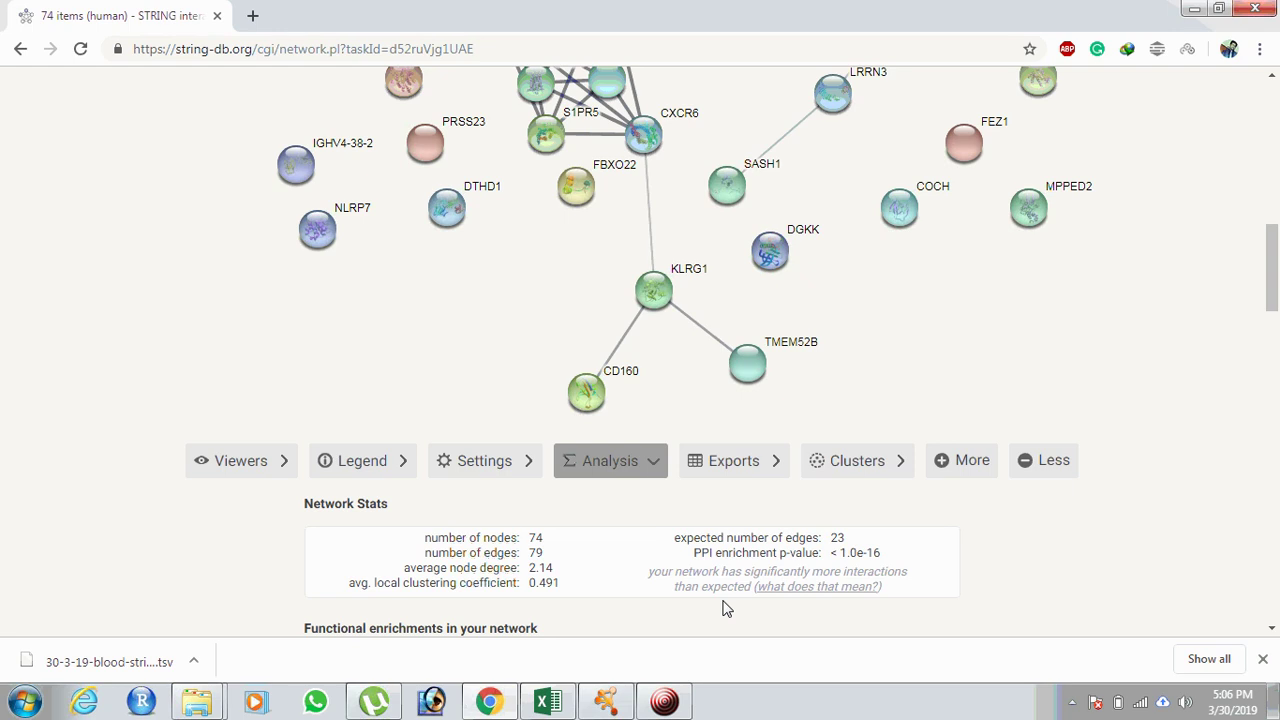
- Add several batches of interacting proteins to the 104-node network, checking each reload
click(969, 466)
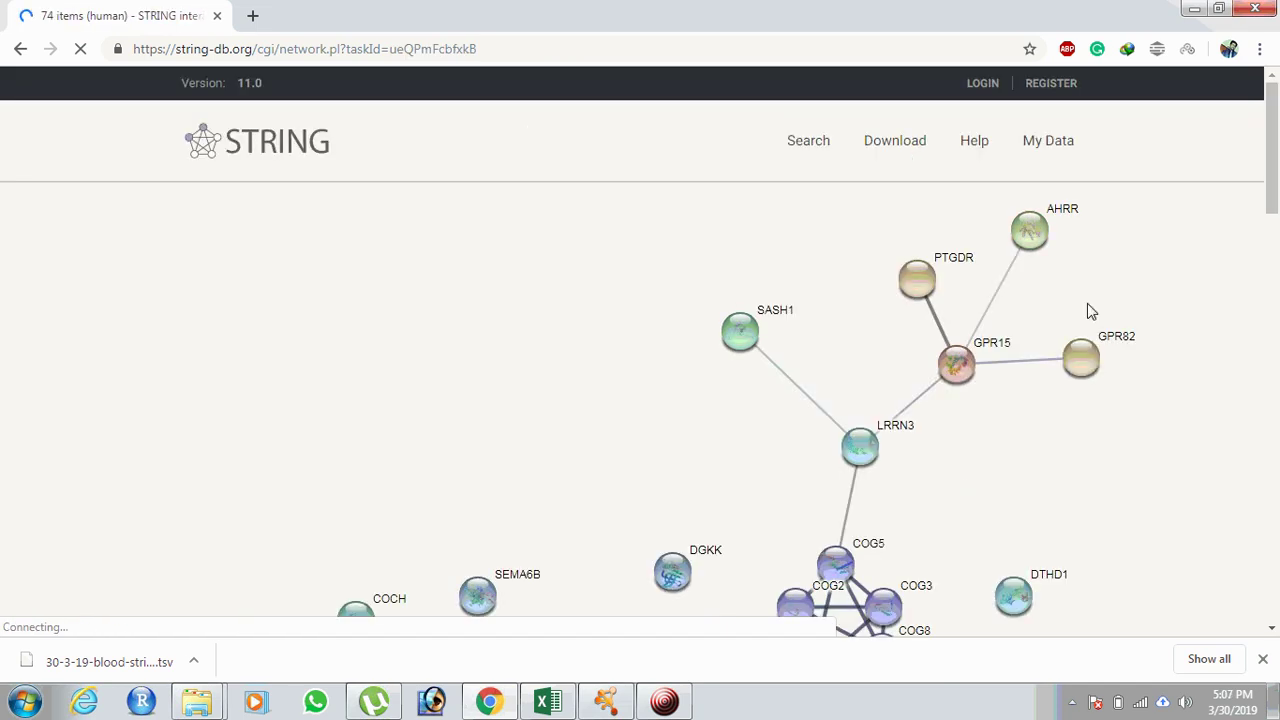
scroll(1252, 390, down, 5)
scroll(1252, 390, down, 7)
scroll(1246, 371, up, 3)
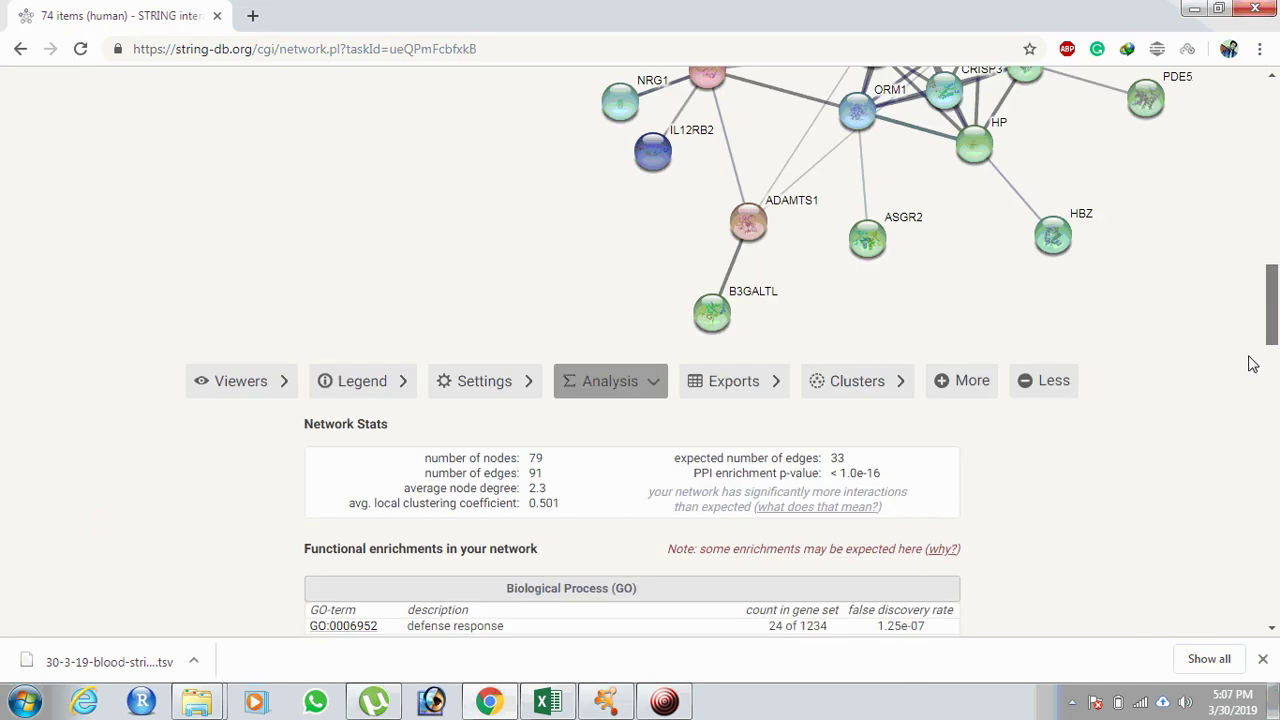
click(963, 370)
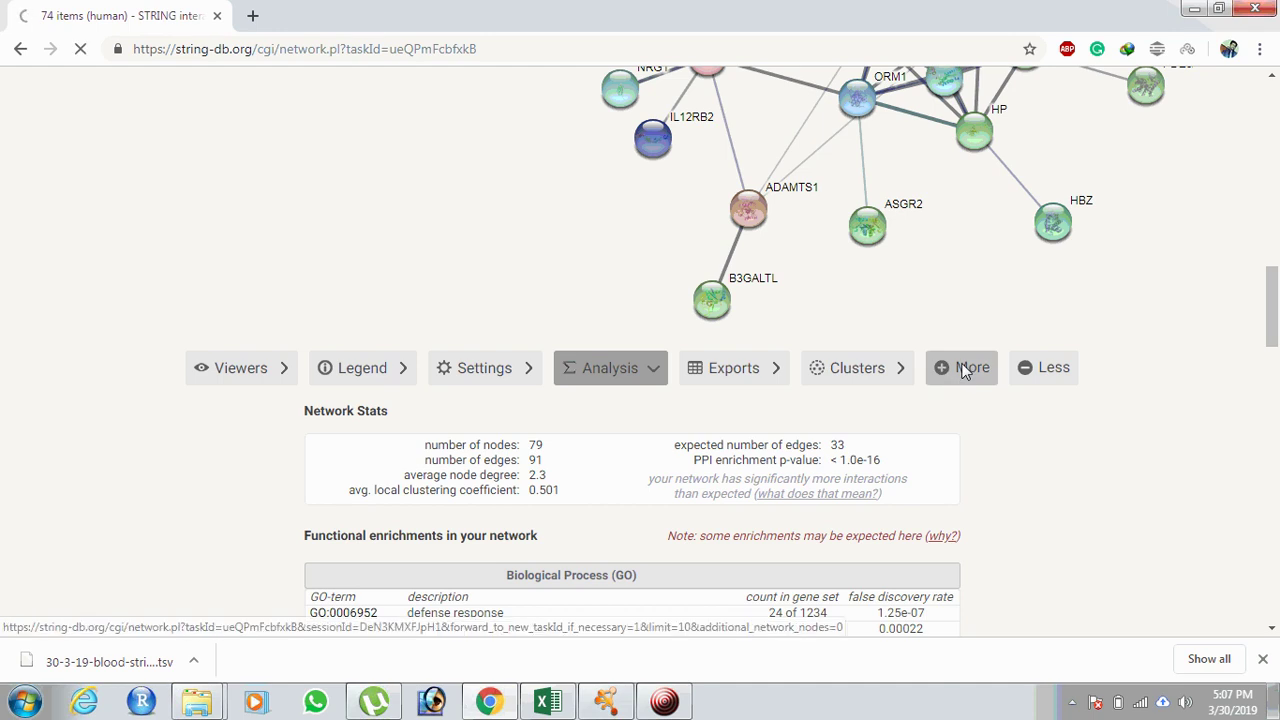
drag(1274, 132, 1251, 451)
scroll(1257, 420, up, 2)
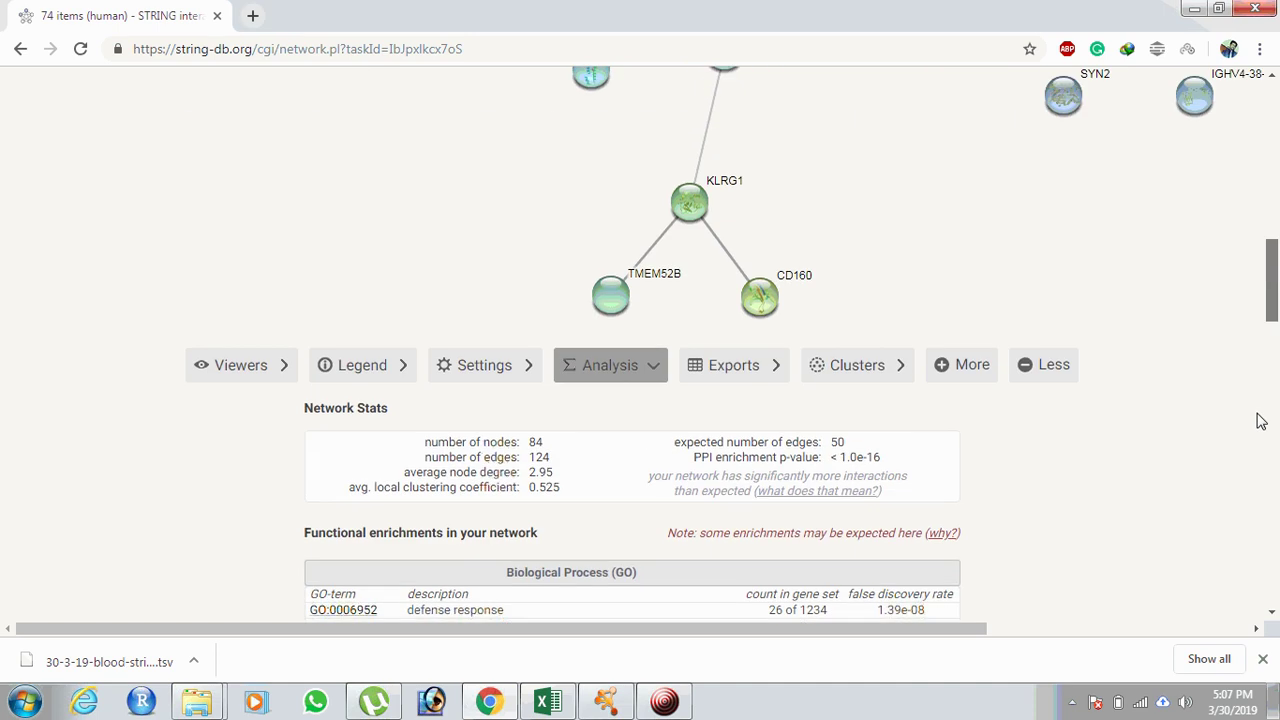
click(967, 374)
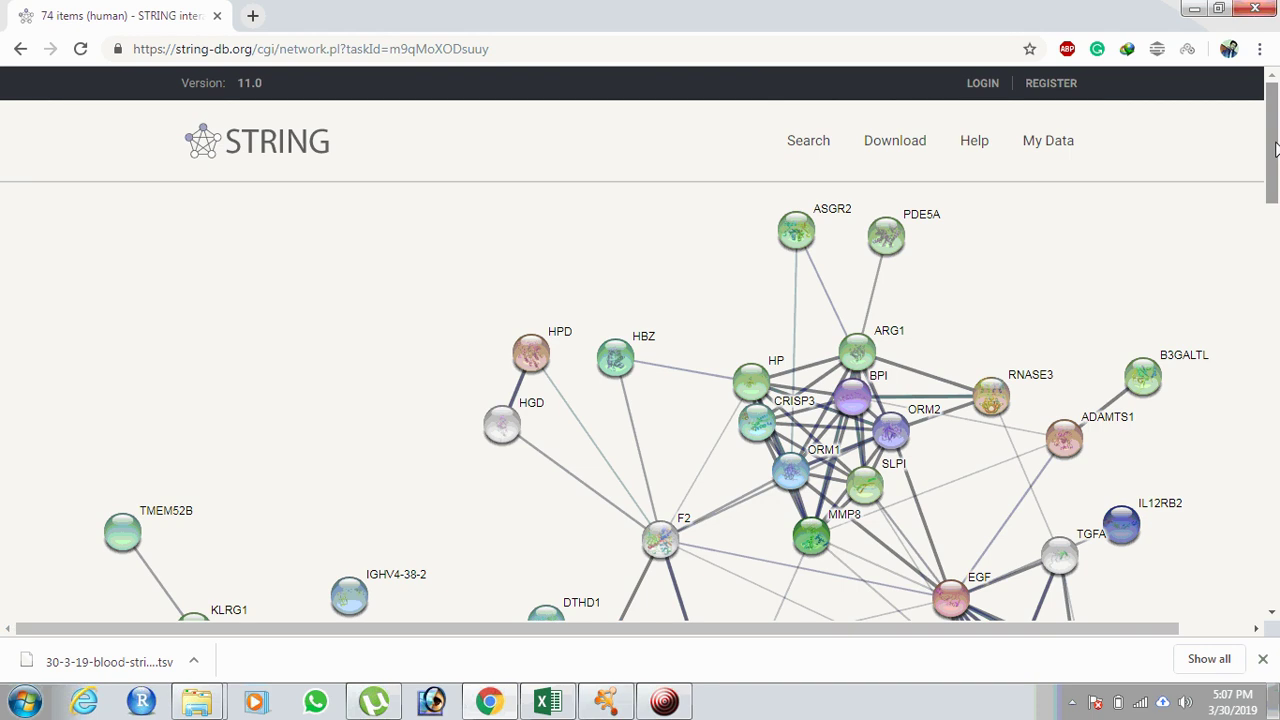
scroll(1268, 415, down, 5)
scroll(1268, 415, down, 5)
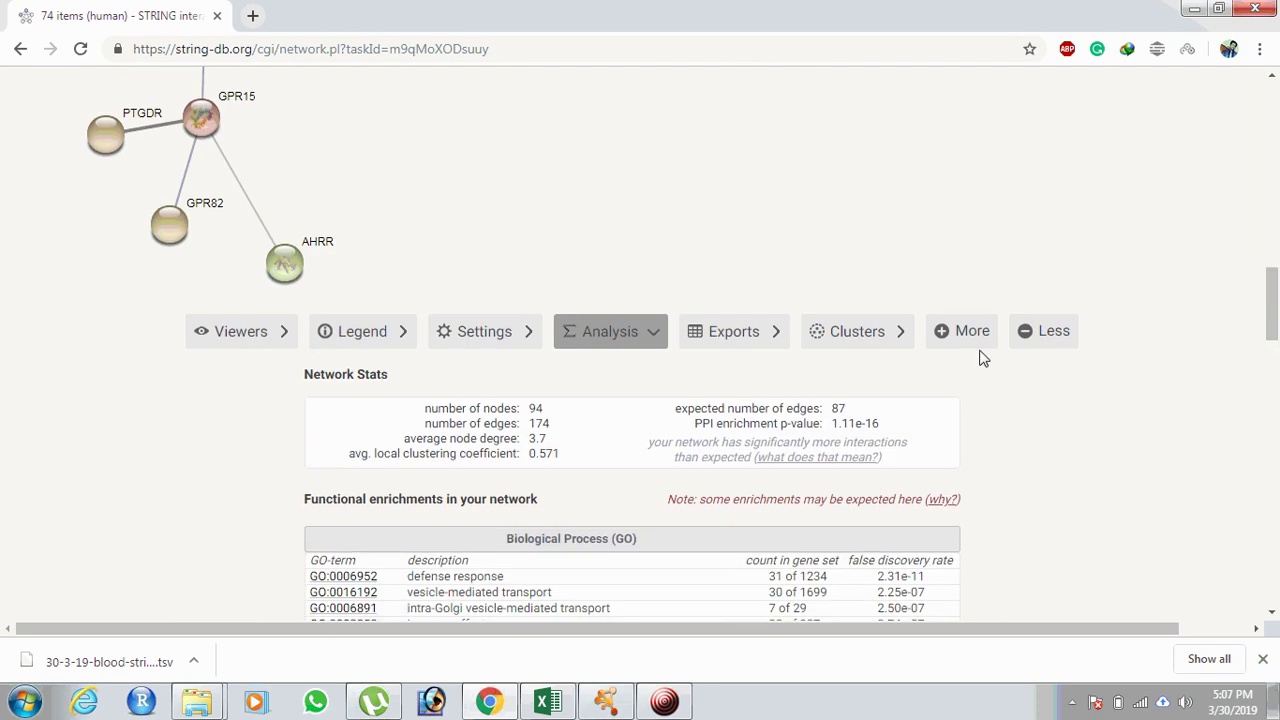
click(967, 332)
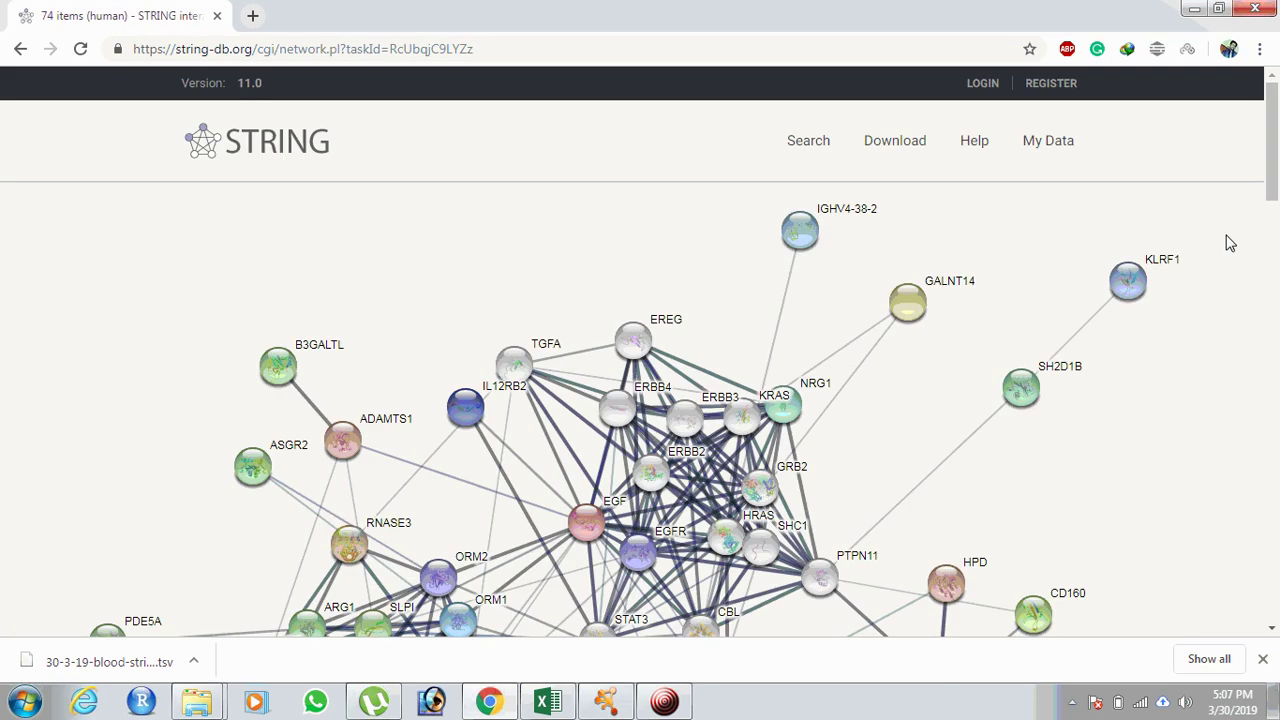
- Keep adding interactor batches until the network reaches 144 nodes and 761 edges, requesting one more
drag(1272, 143, 1266, 428)
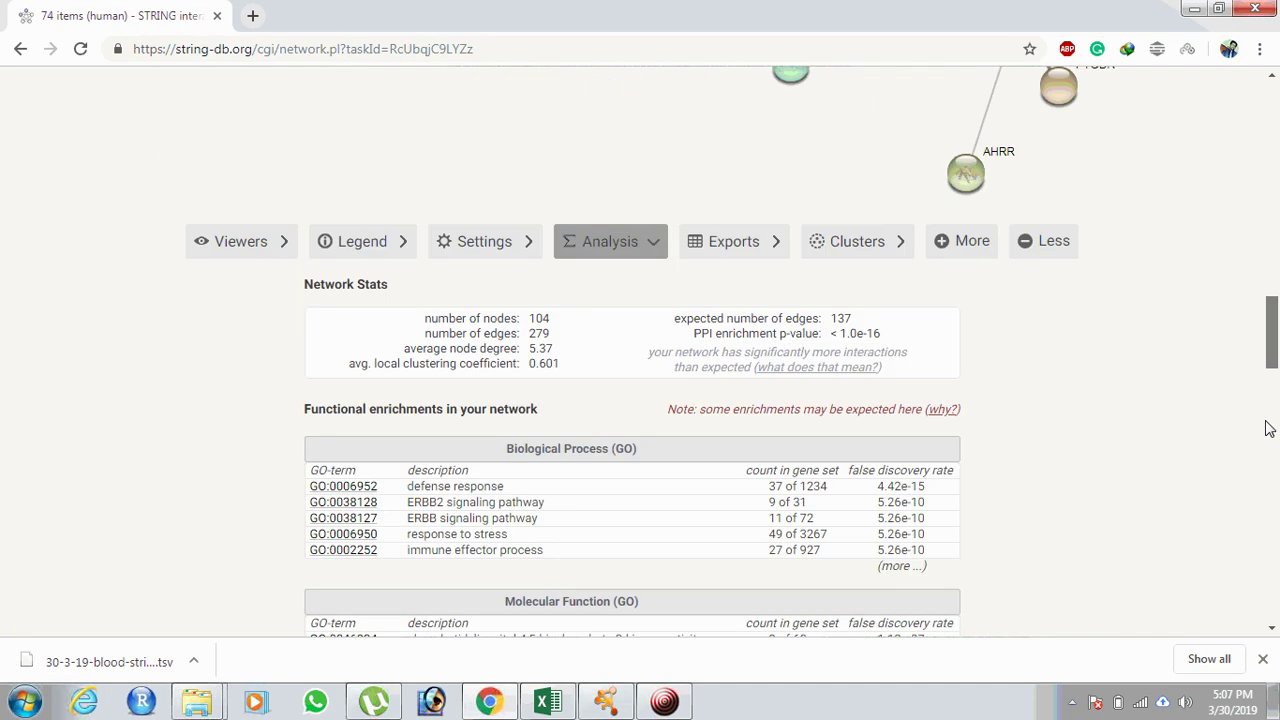
click(950, 255)
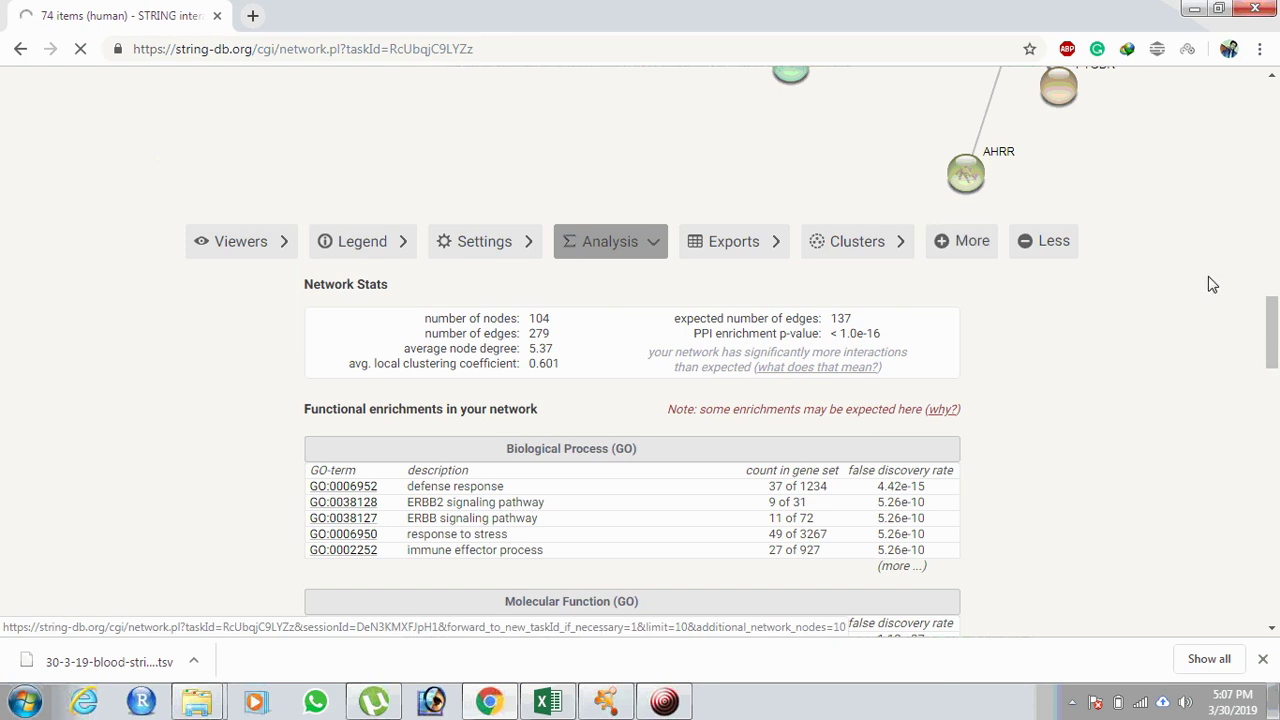
drag(1275, 188, 1257, 380)
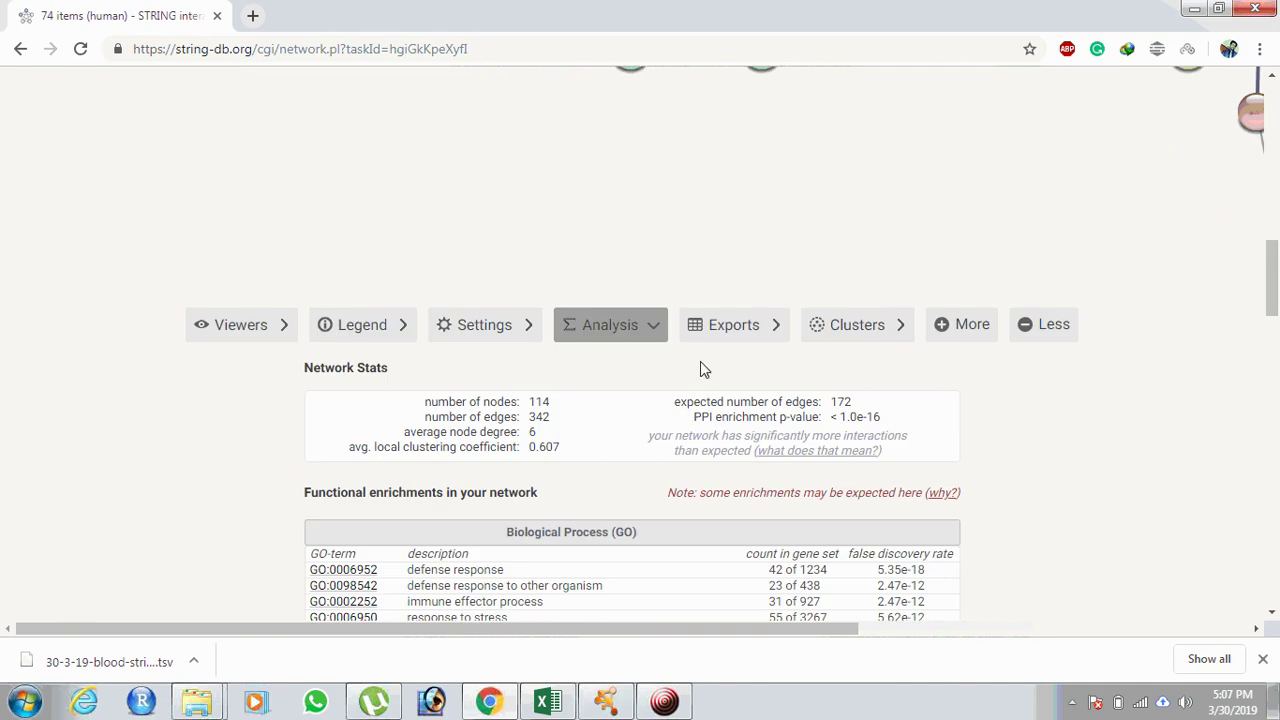
click(939, 332)
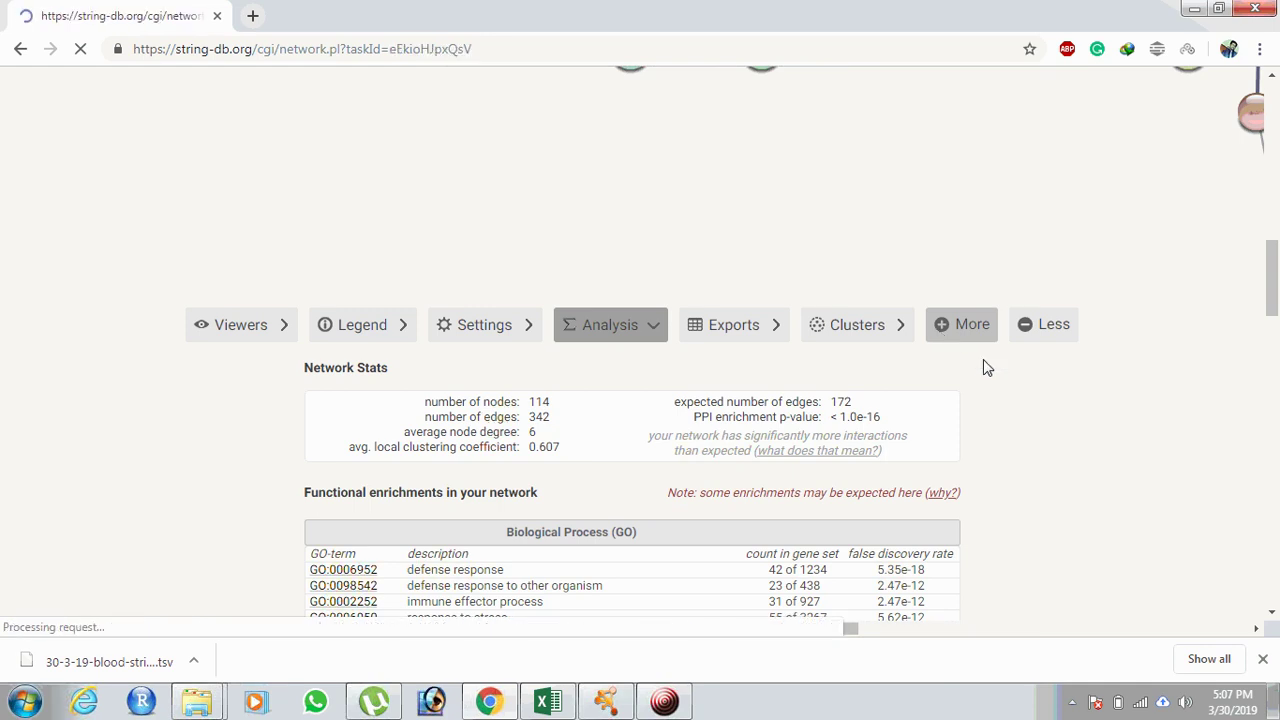
scroll(1060, 391, down, 10)
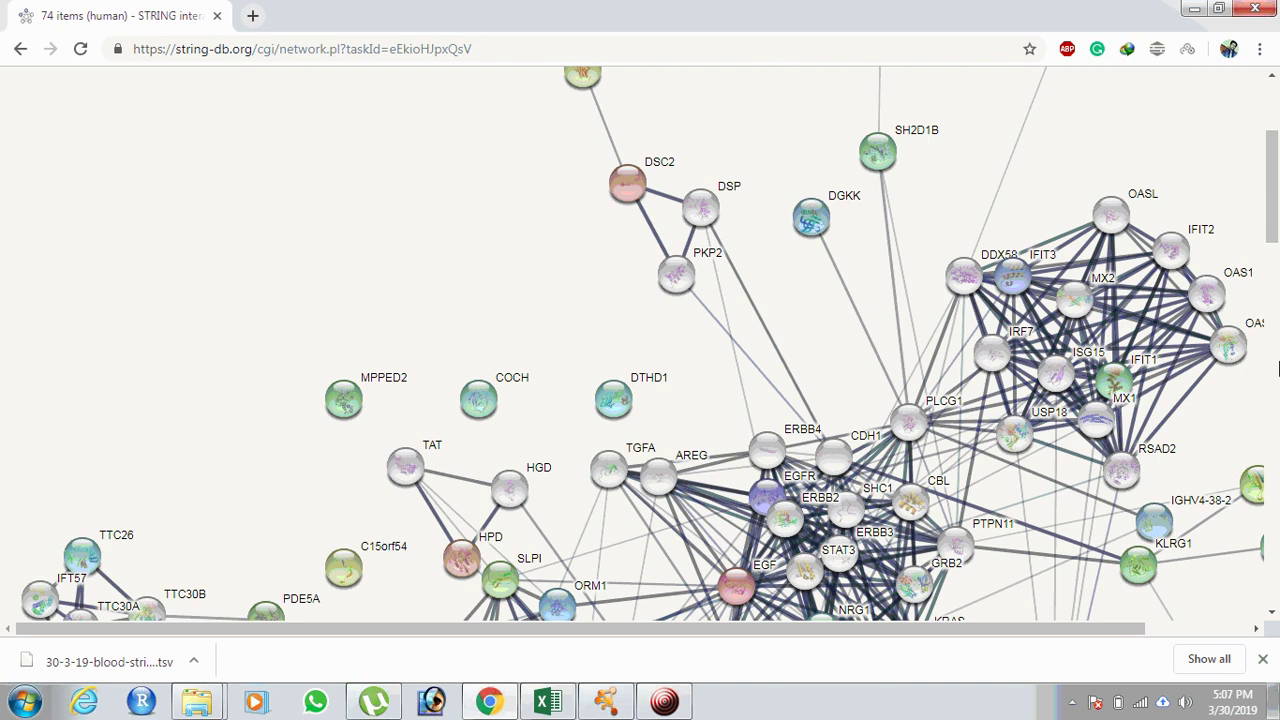
drag(1272, 255, 1273, 306)
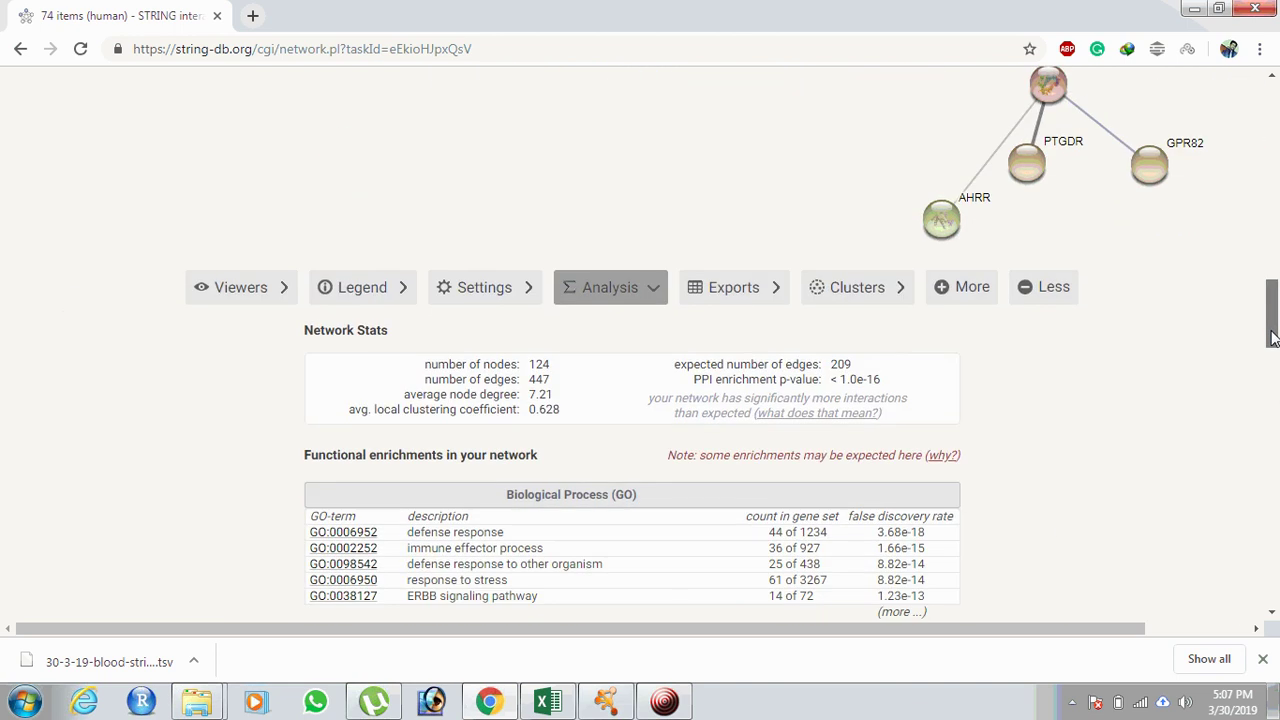
click(944, 282)
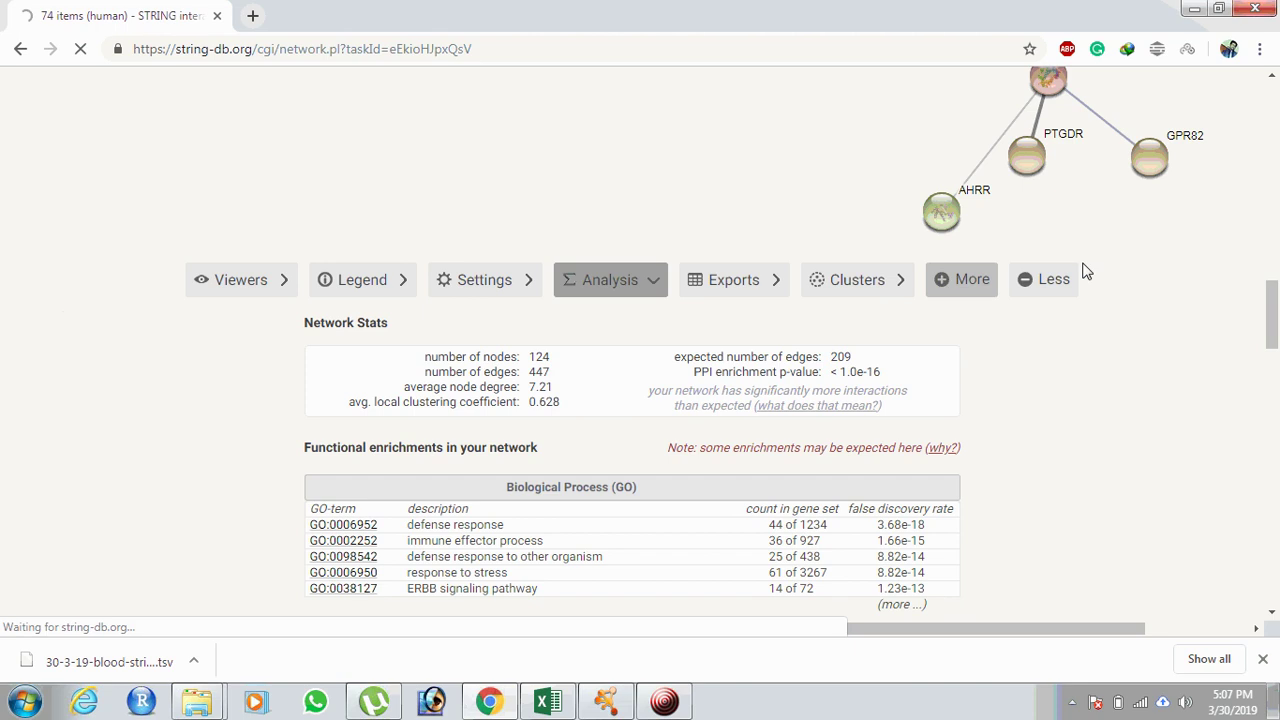
scroll(1265, 205, down, 10)
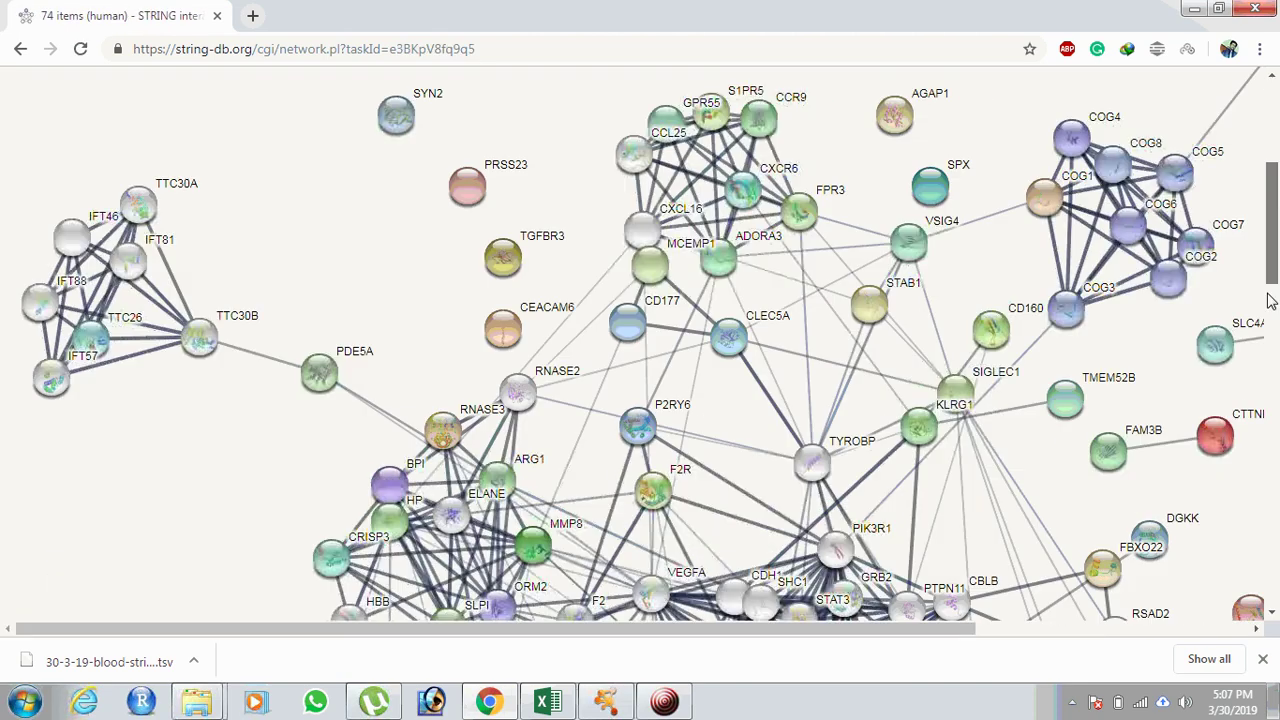
scroll(1245, 367, up, 1)
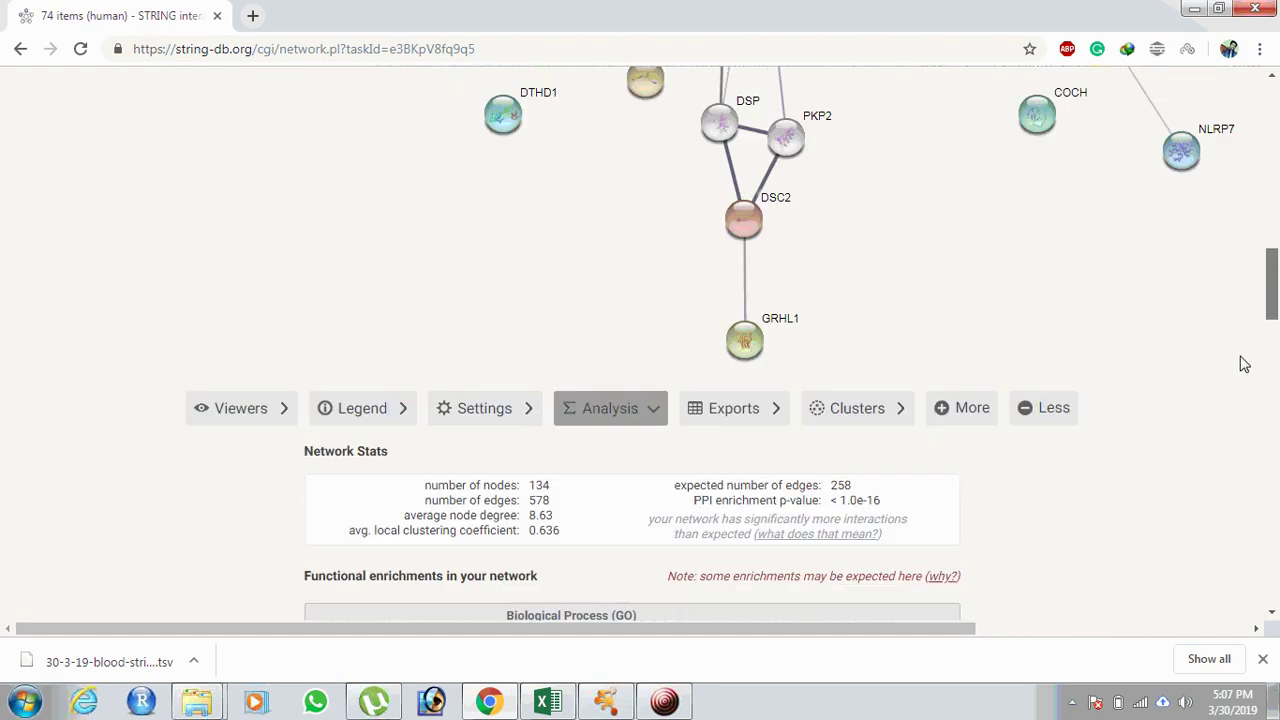
click(965, 410)
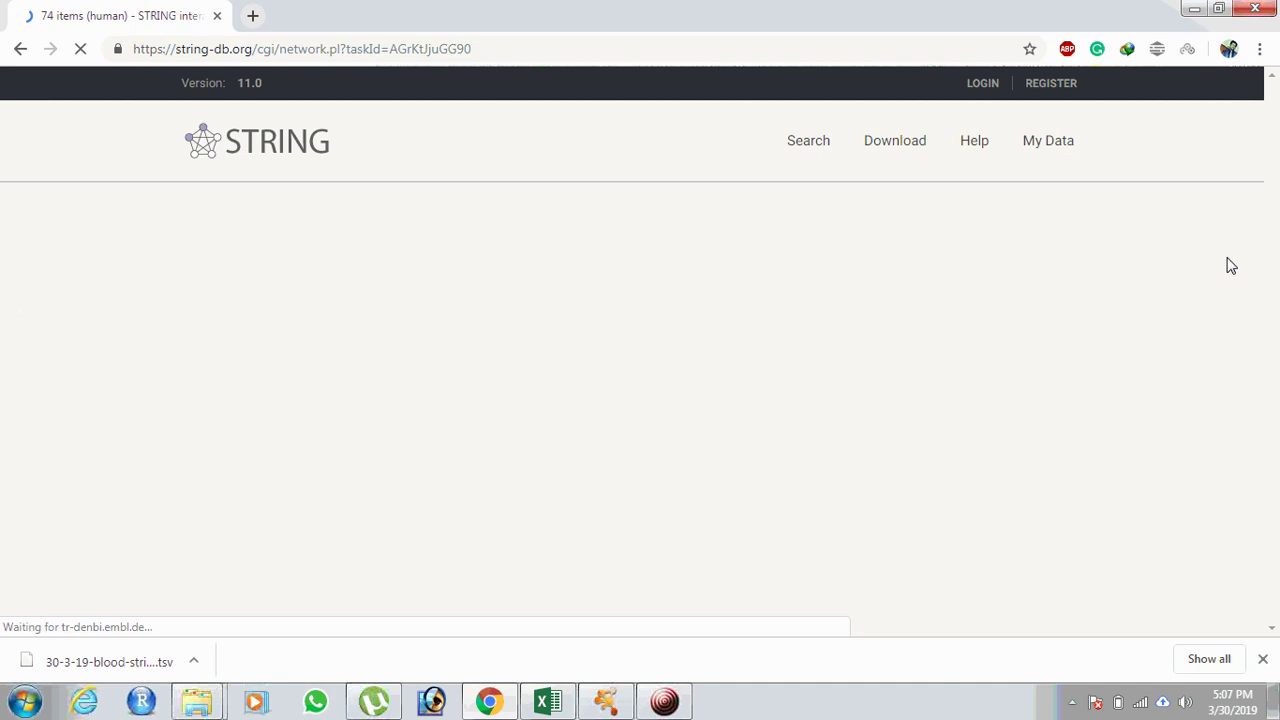
scroll(1245, 340, down, 5)
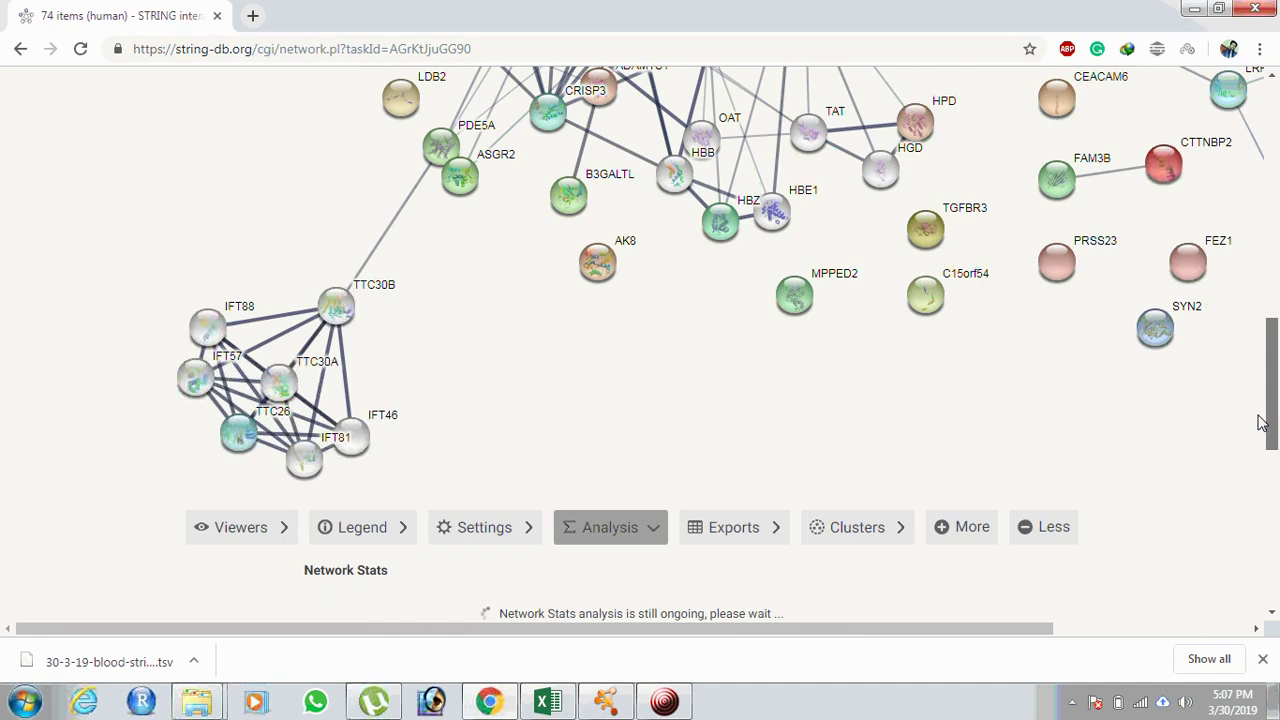
scroll(1264, 430, down, 3)
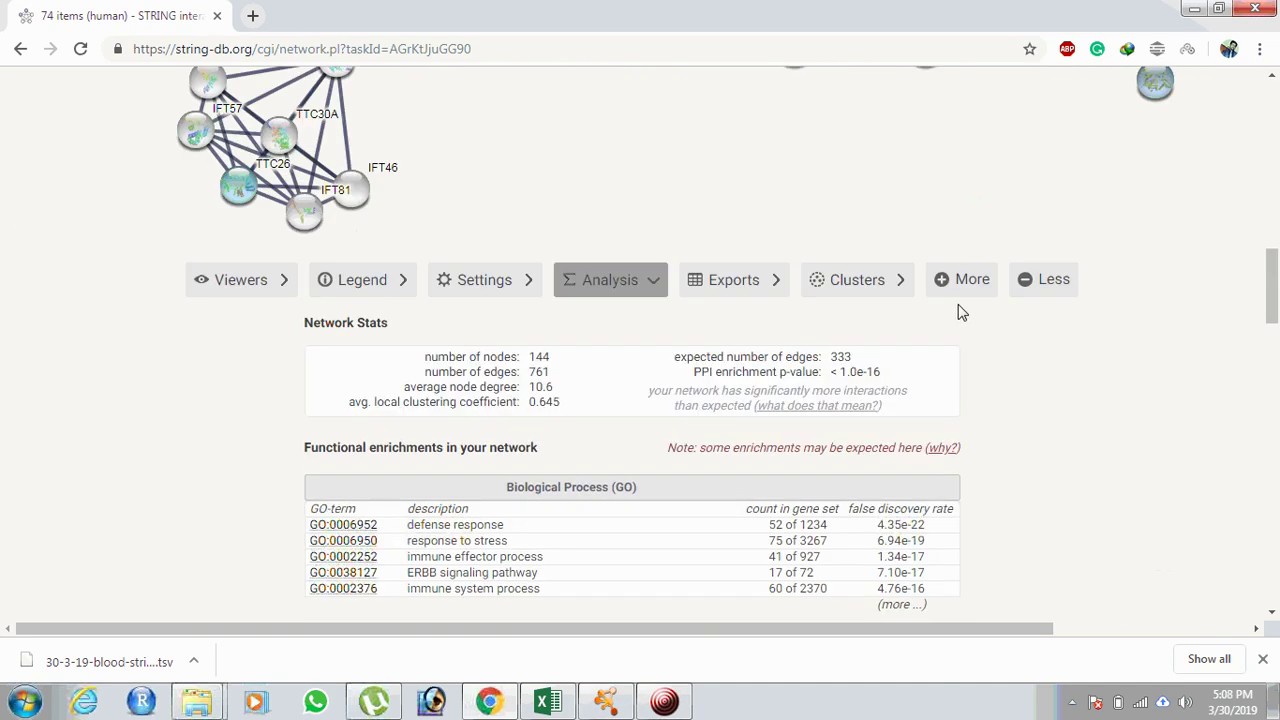
click(944, 278)
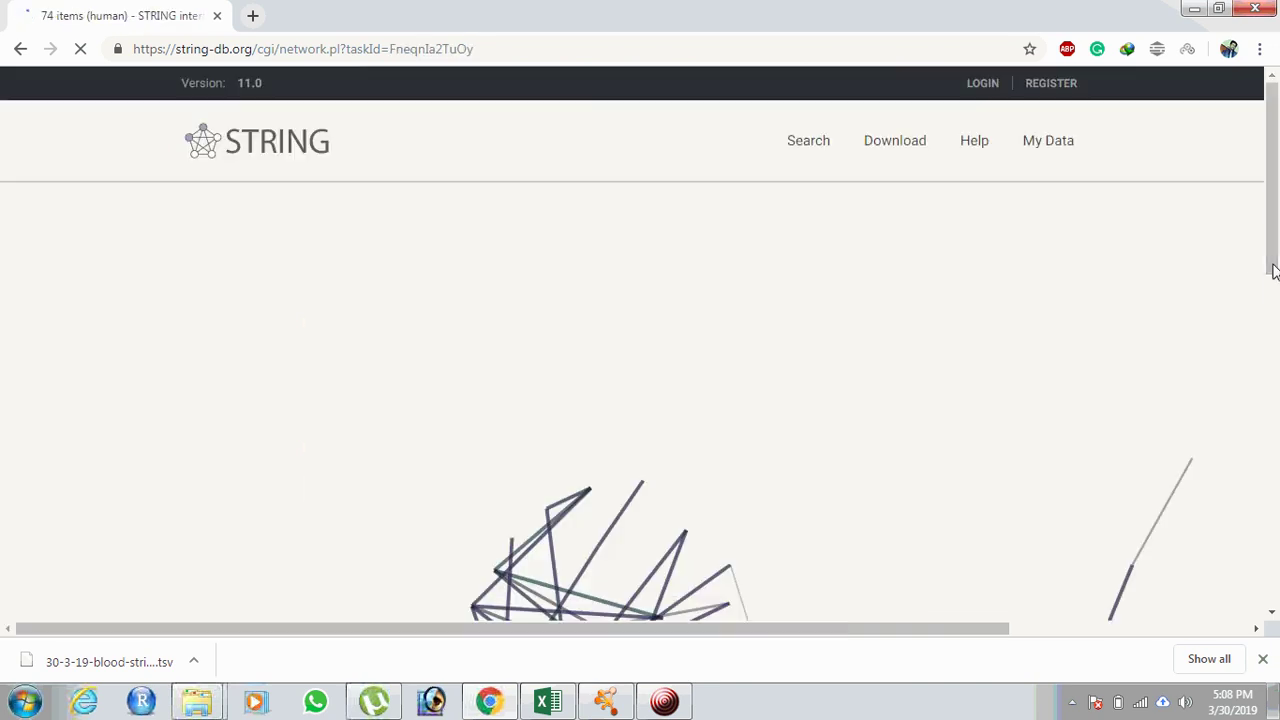
- Add interactors in rounds of ten until Network Stats shows 184 nodes and 1453 edges
drag(1275, 155, 1275, 520)
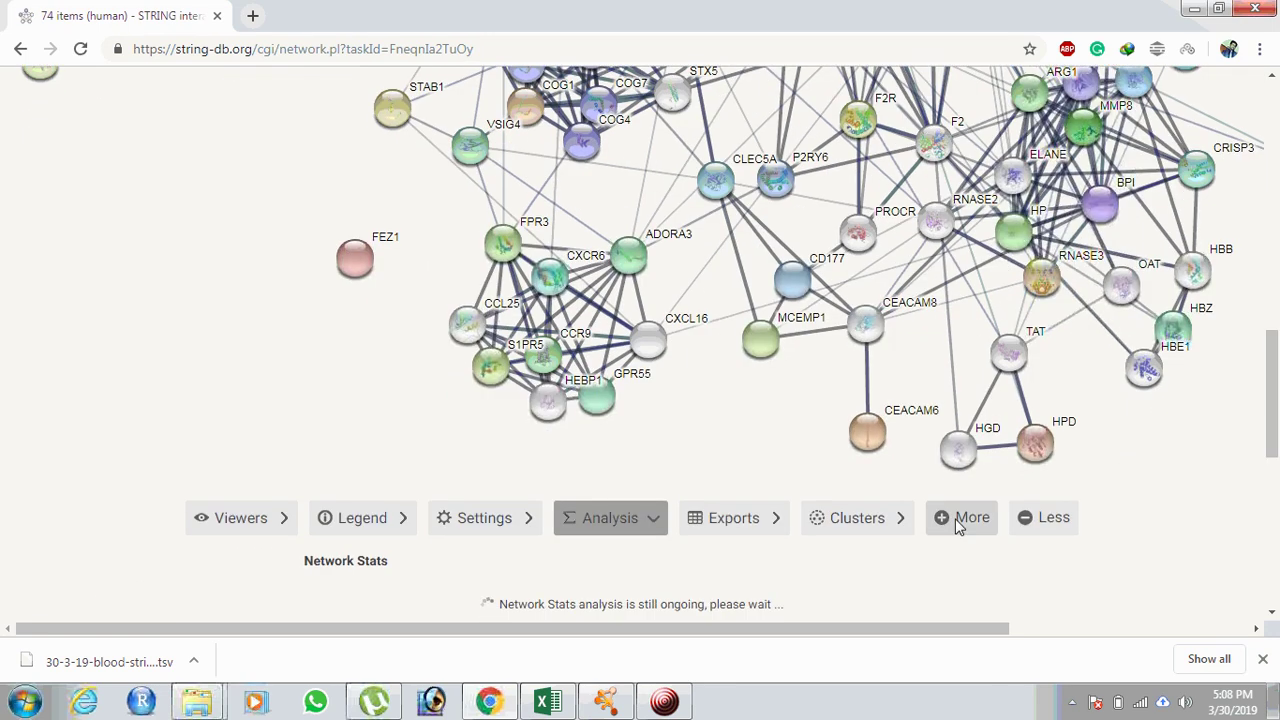
click(958, 525)
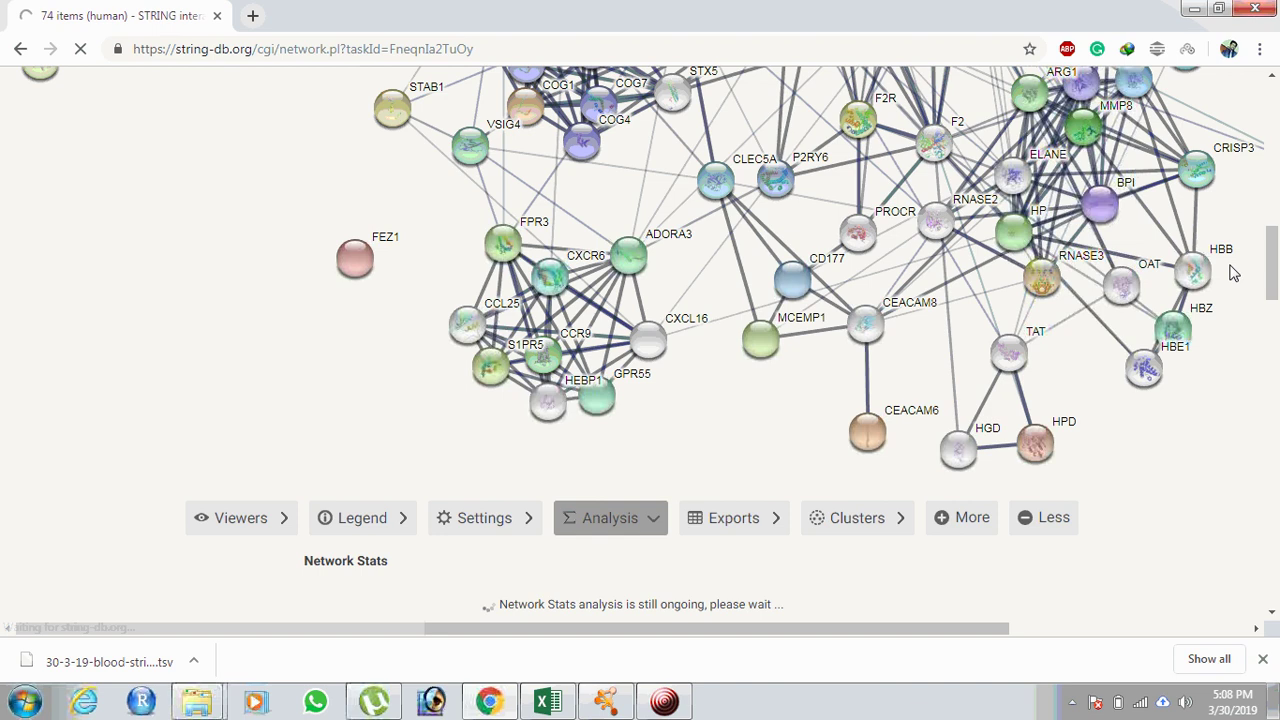
click(966, 527)
drag(1273, 168, 1246, 409)
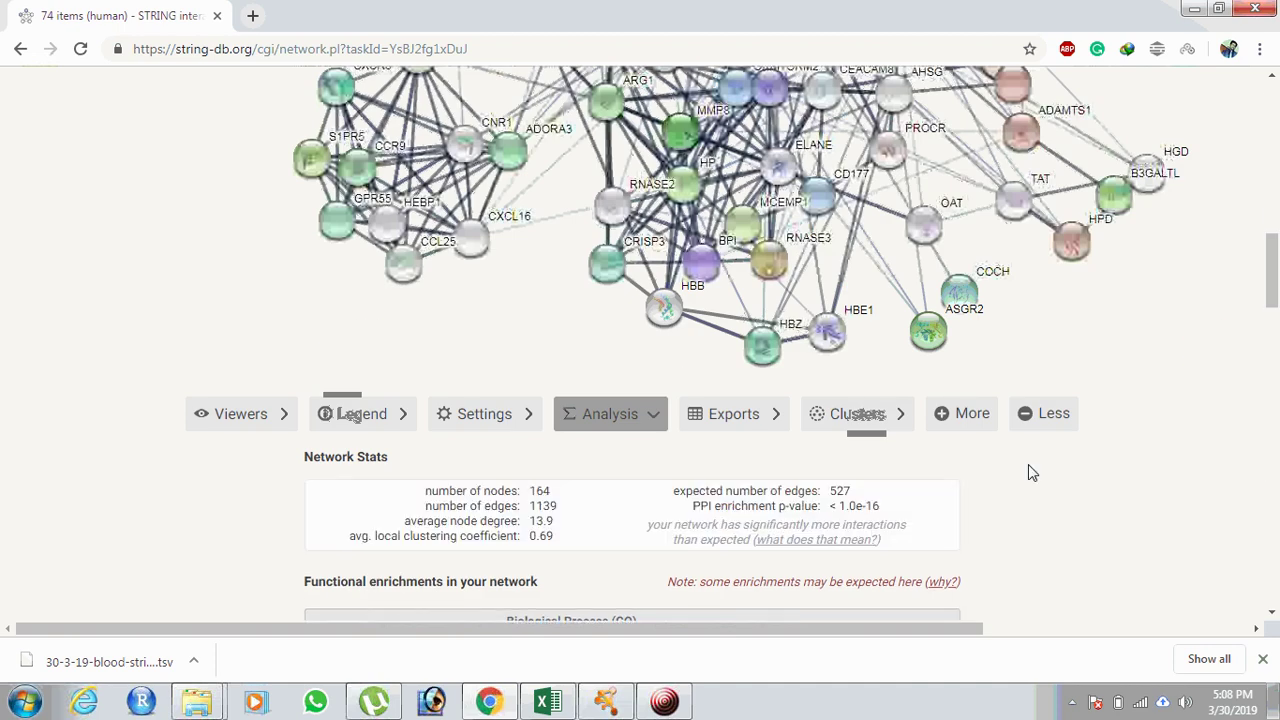
click(943, 414)
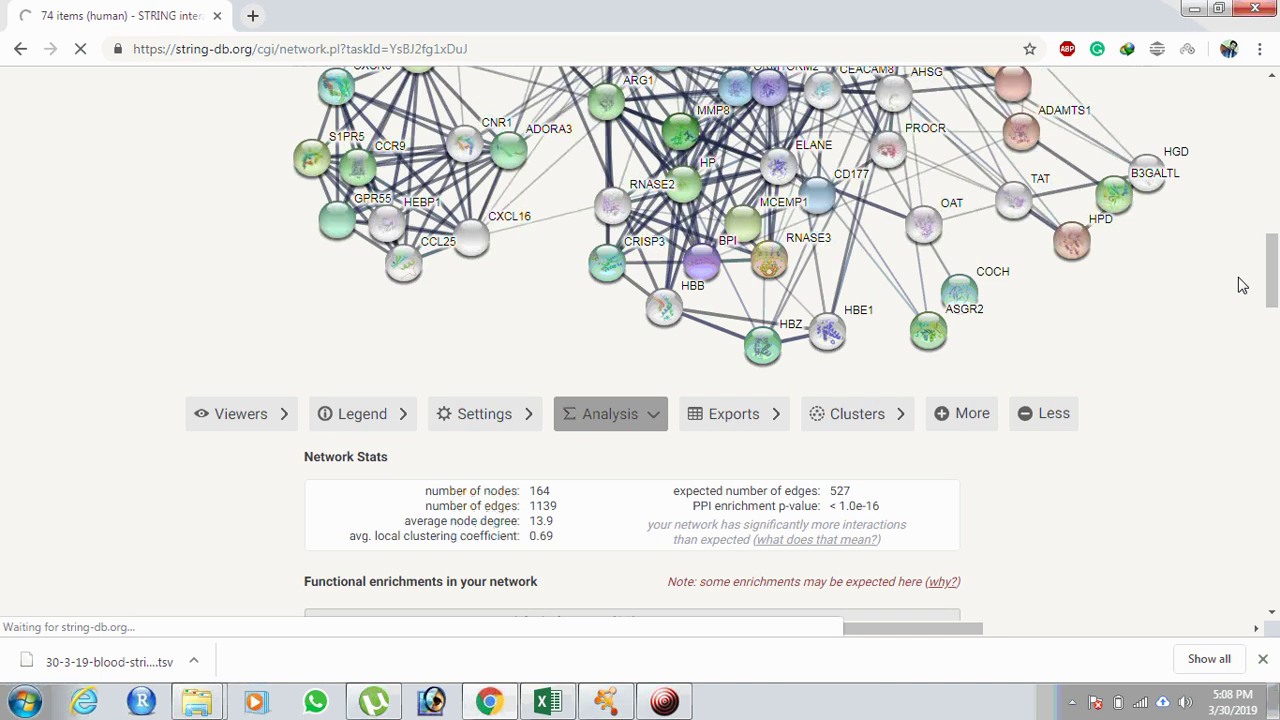
drag(1270, 200, 1268, 420)
scroll(1254, 447, down, 2)
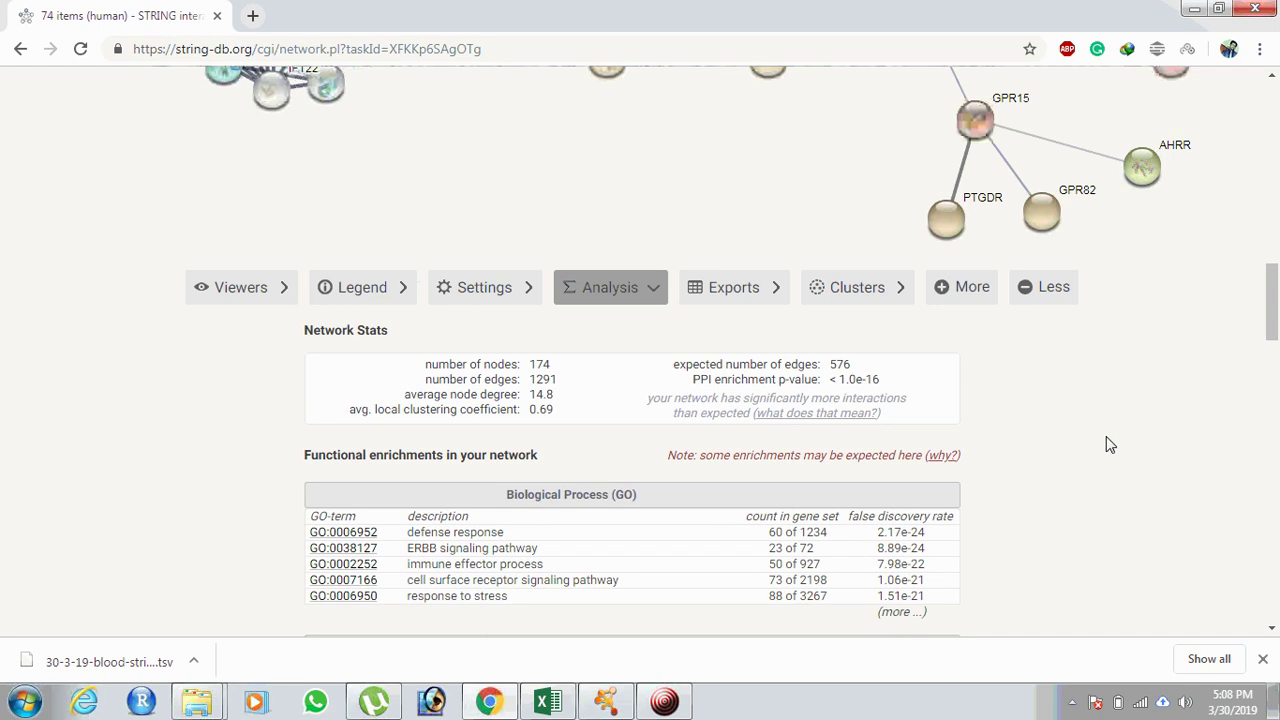
click(965, 288)
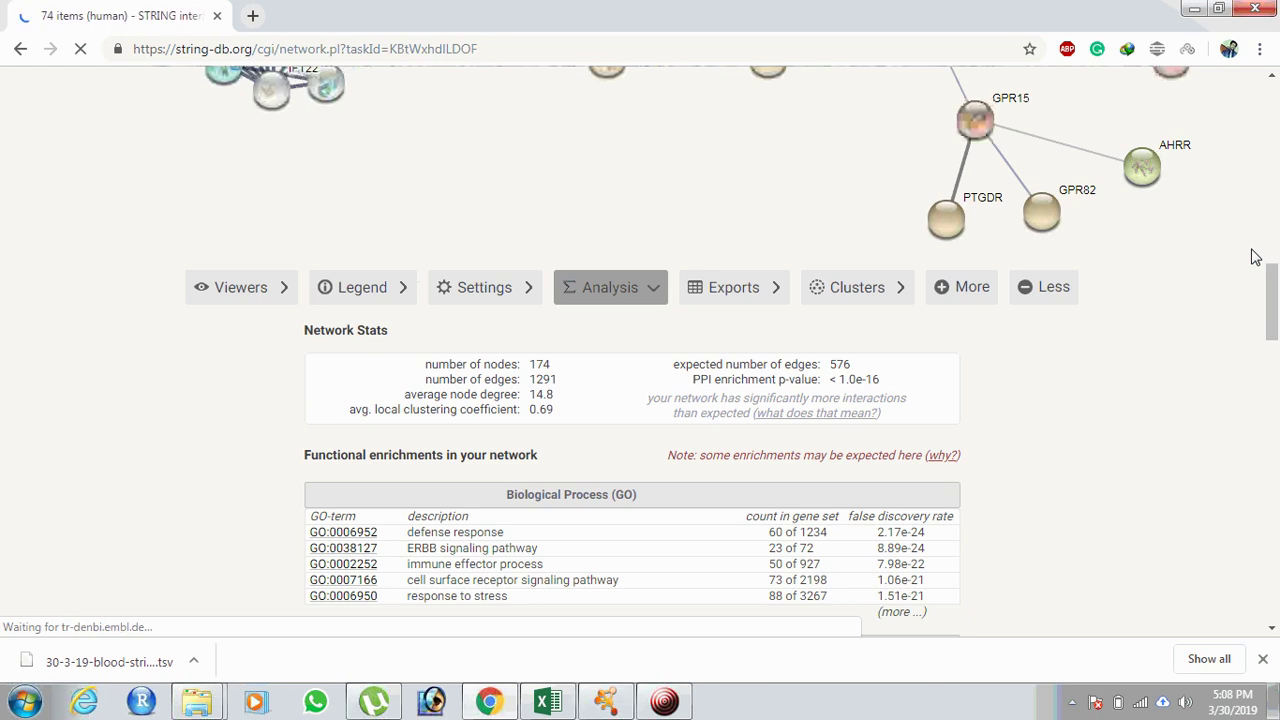
drag(1276, 128, 1268, 430)
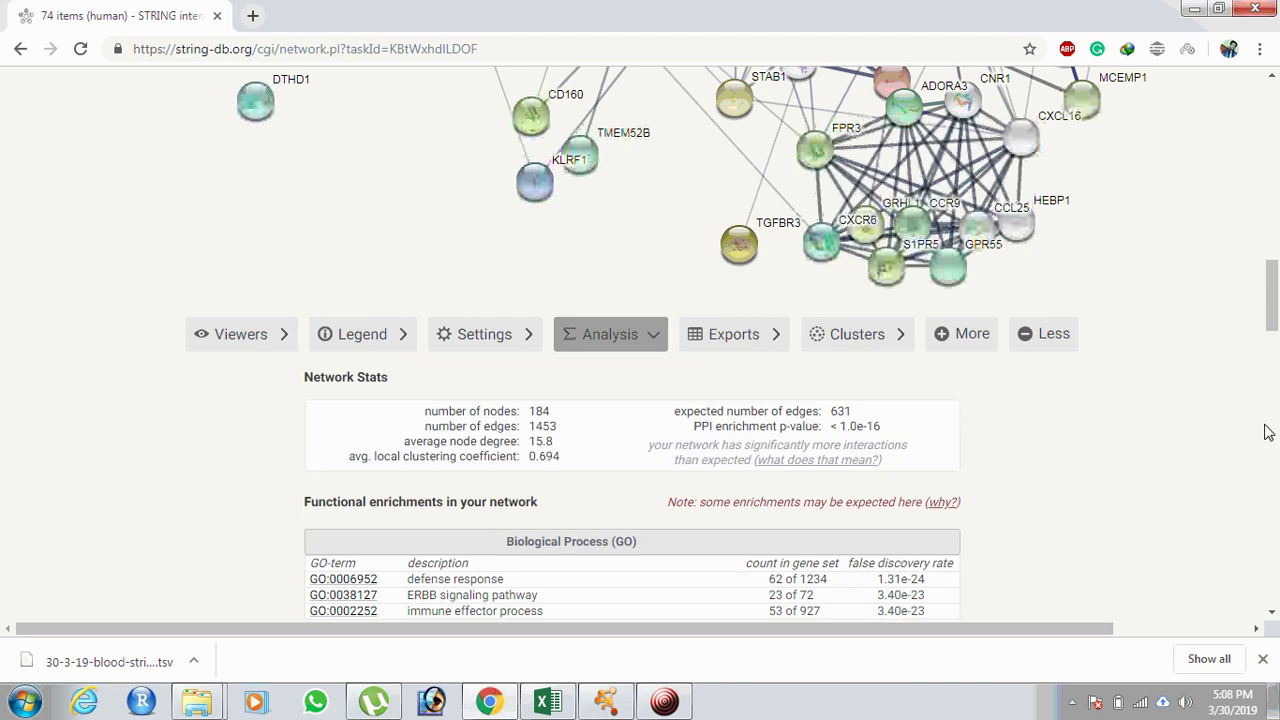
drag(1270, 296, 1270, 304)
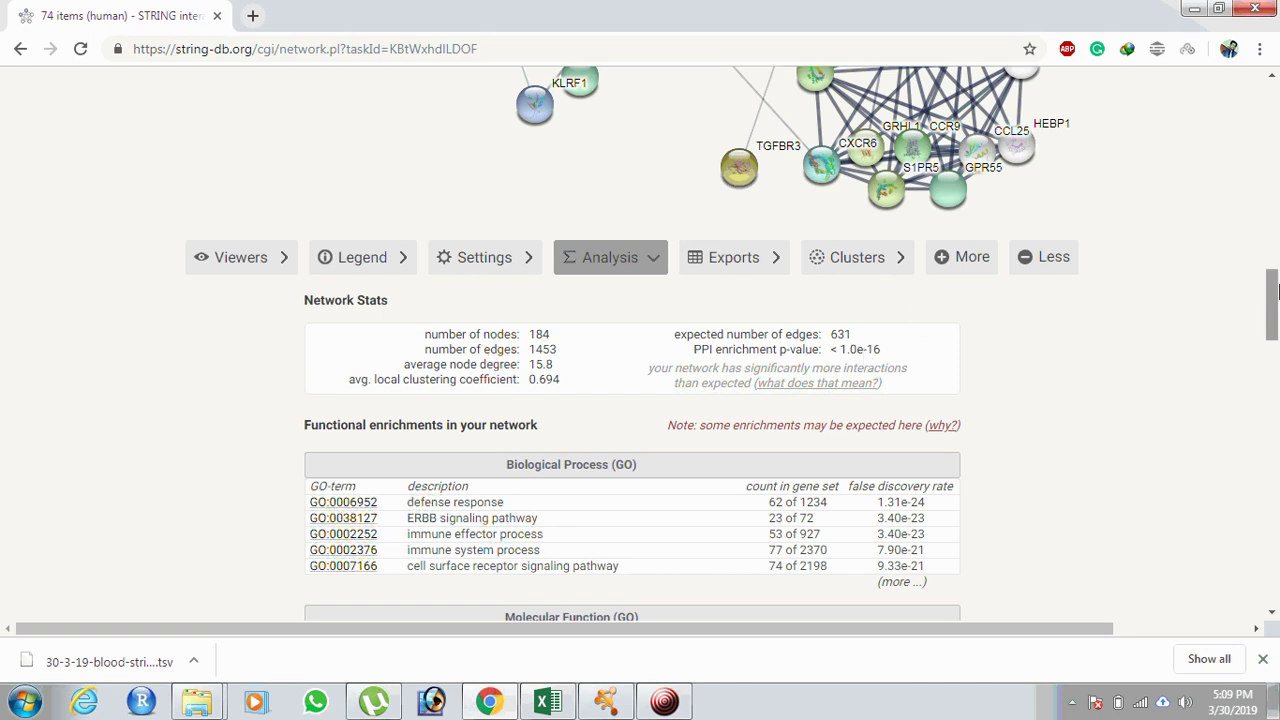
drag(1274, 293, 1274, 265)
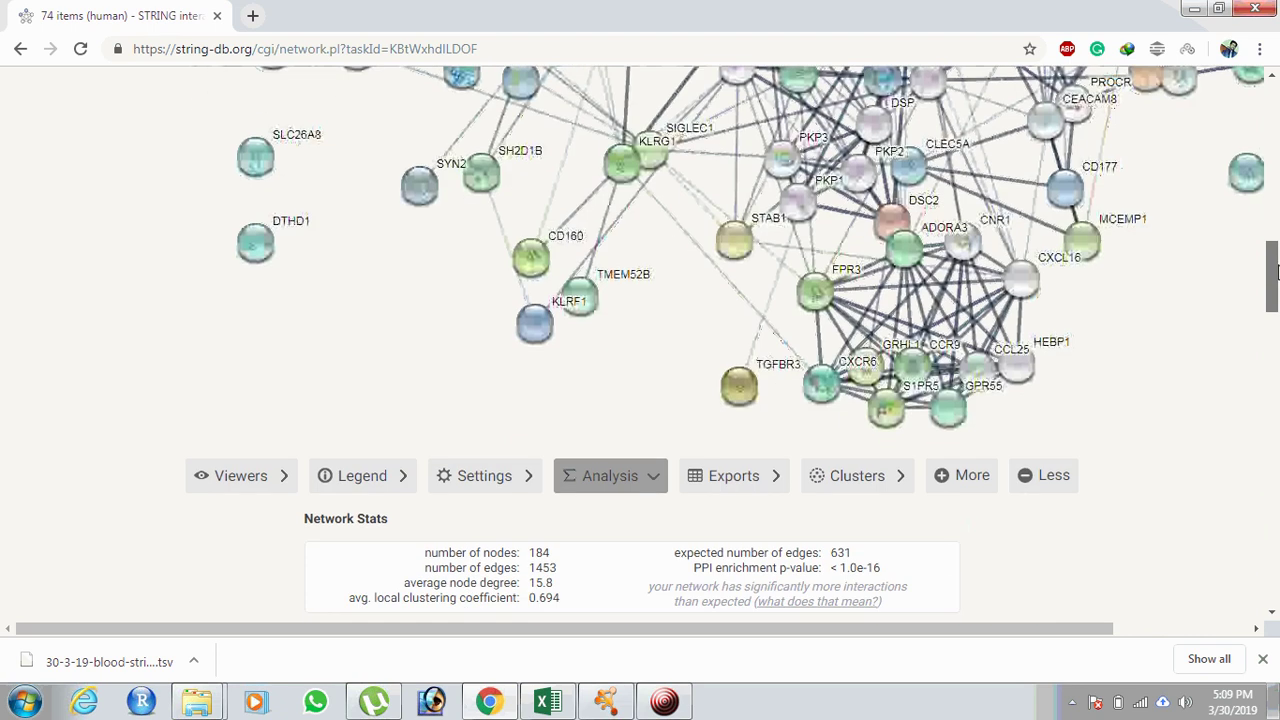
- Show the export formats and bring up the save menu for the TSV tabular text download
click(740, 490)
drag(1276, 345, 1276, 381)
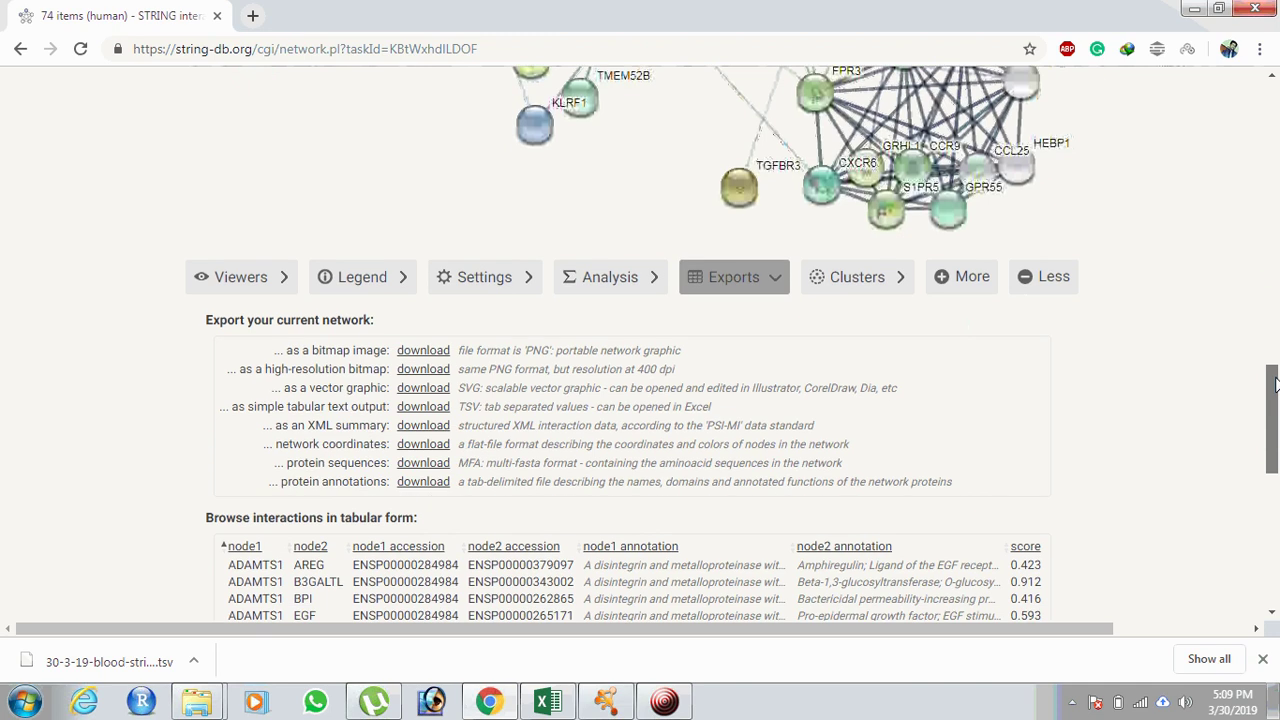
right_click(419, 414)
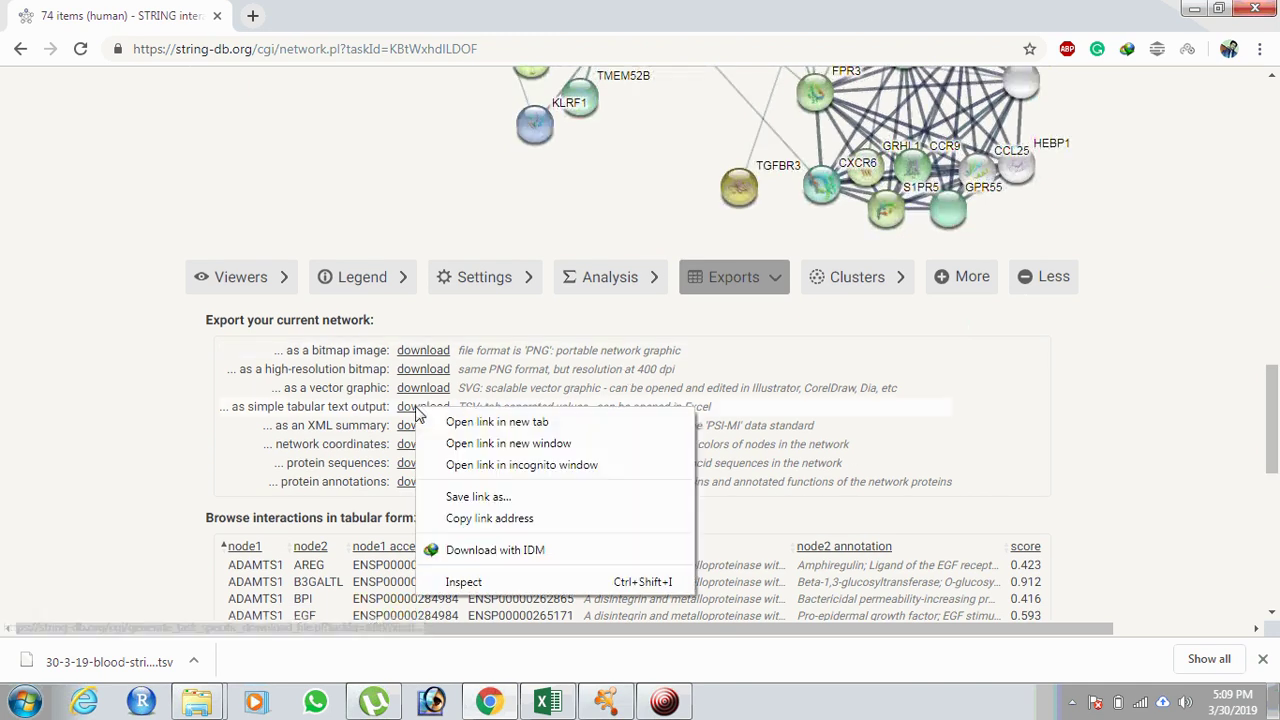
- Save the TSV link to the Desktop and start editing the suggested file name
click(455, 497)
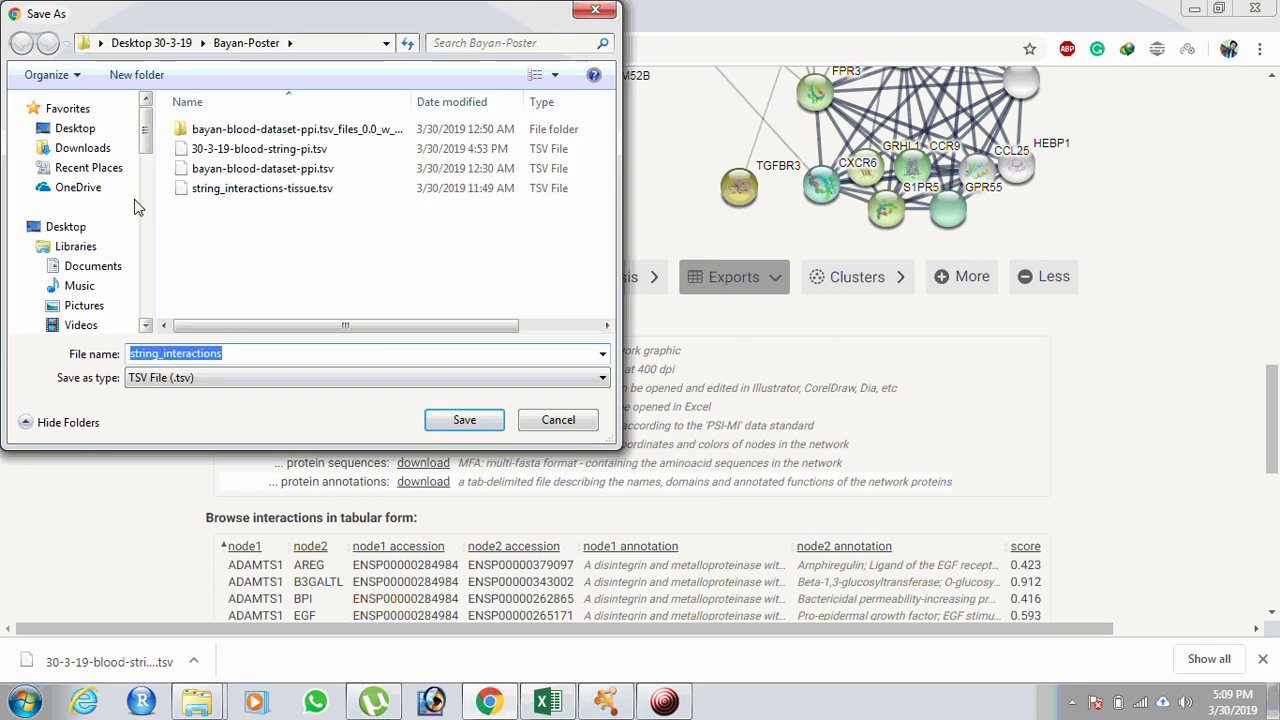
click(75, 130)
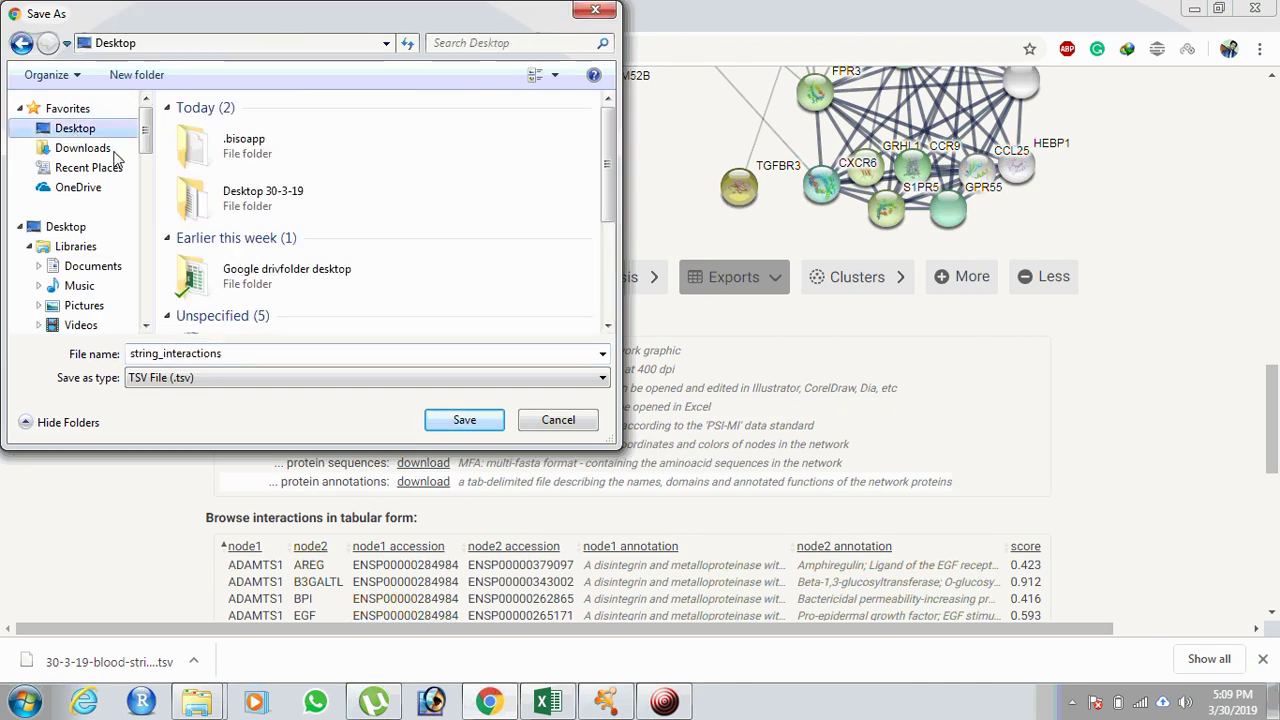
click(251, 358)
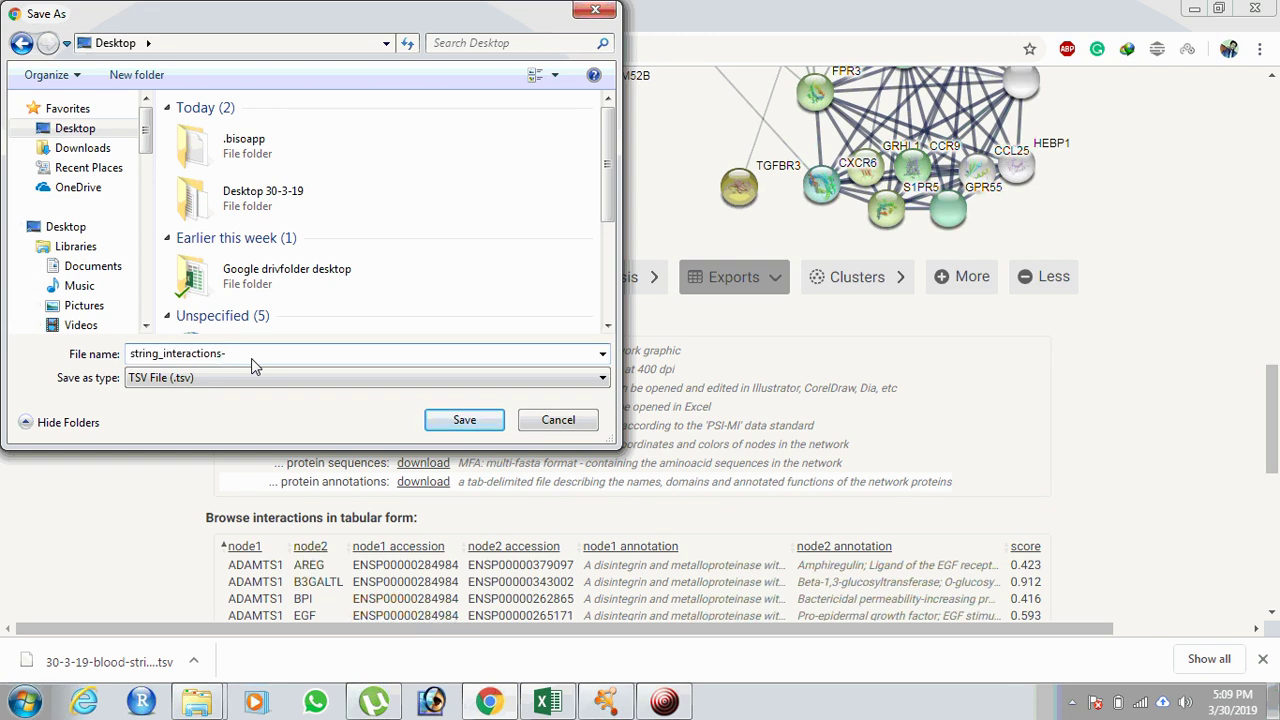